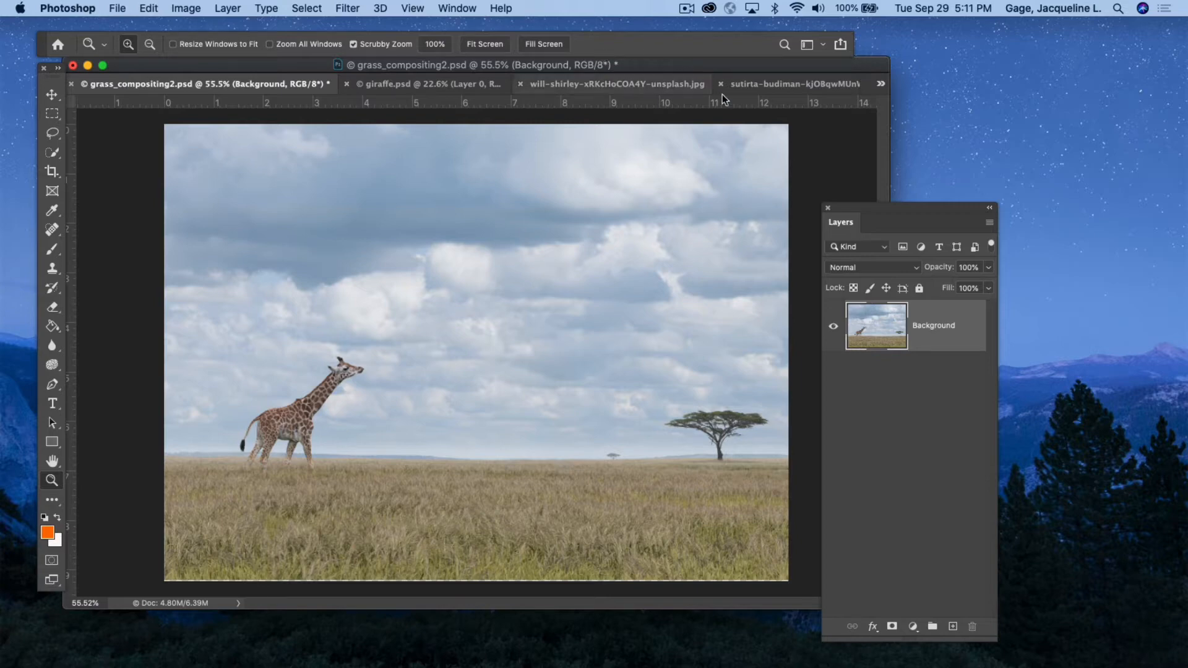
Copy the selected giraffe from giraffe.psd and paste it into grass_compositing2.psd
drag(851, 207, 909, 184)
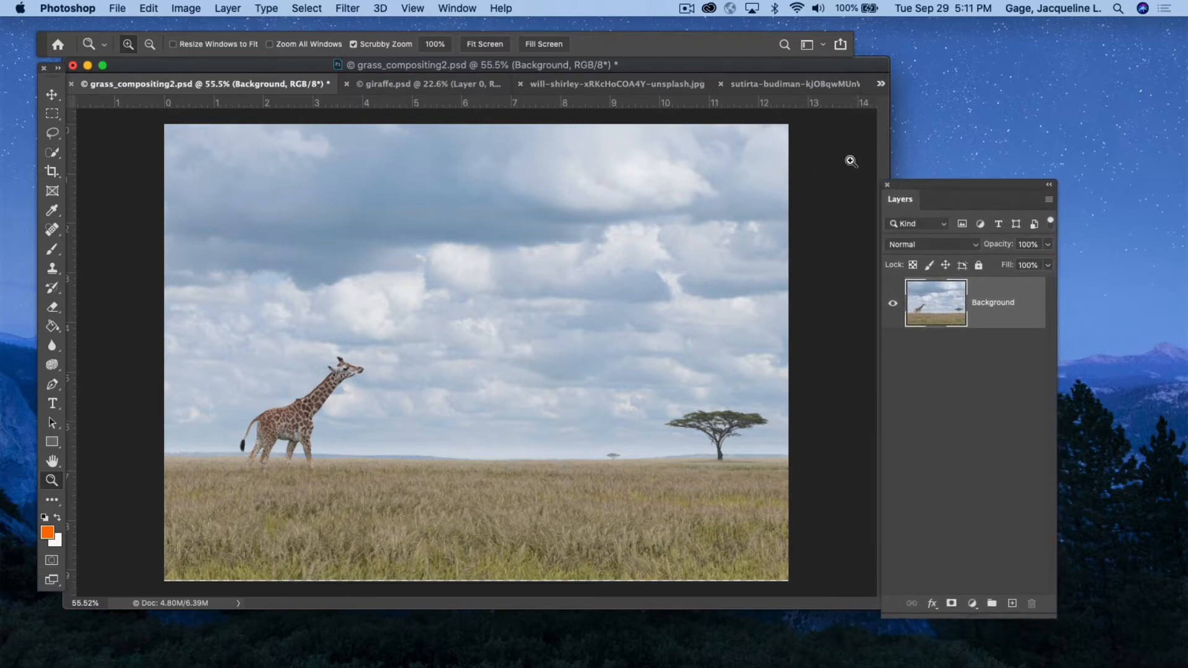
click(432, 85)
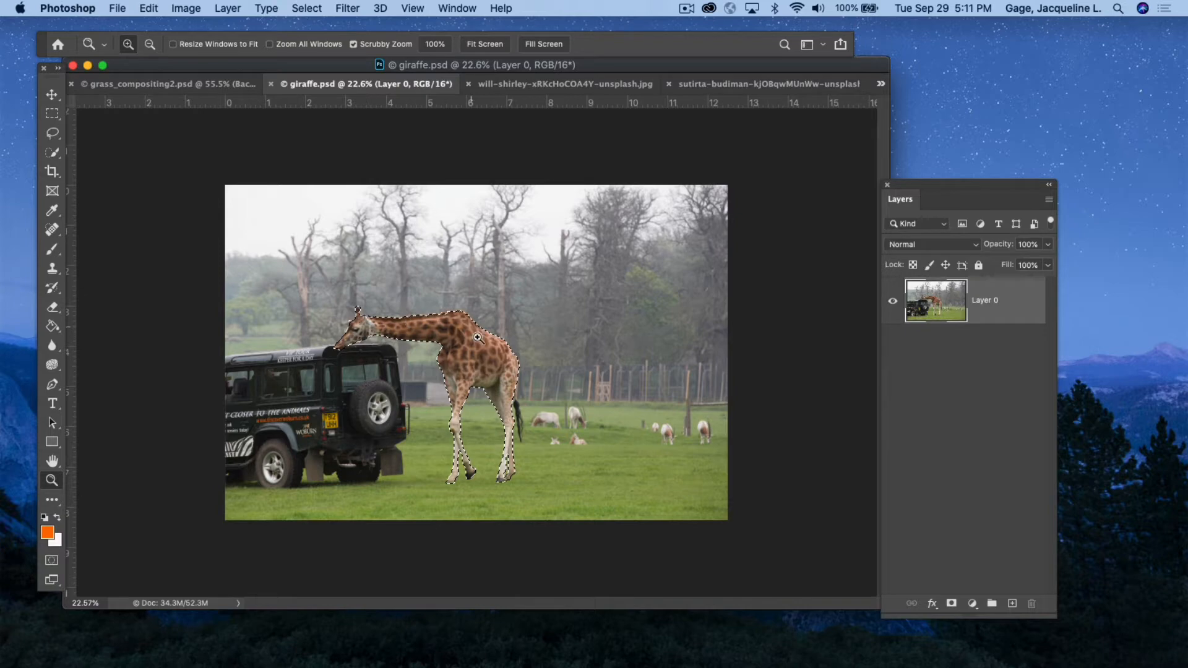
click(151, 8)
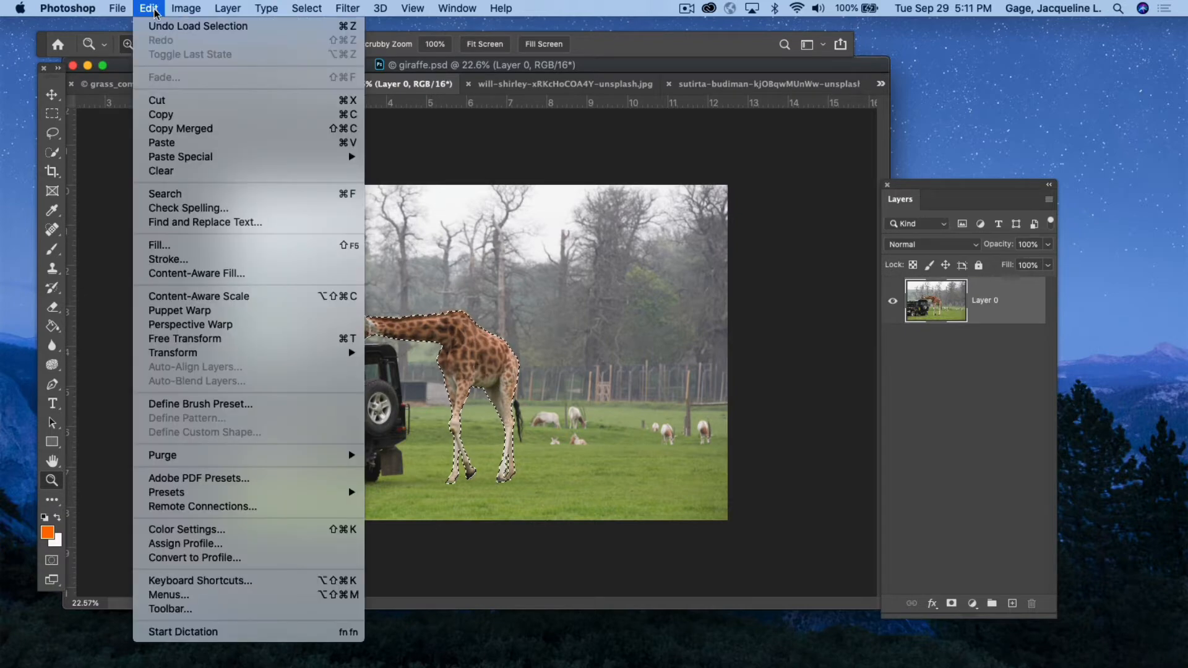
click(161, 114)
click(198, 85)
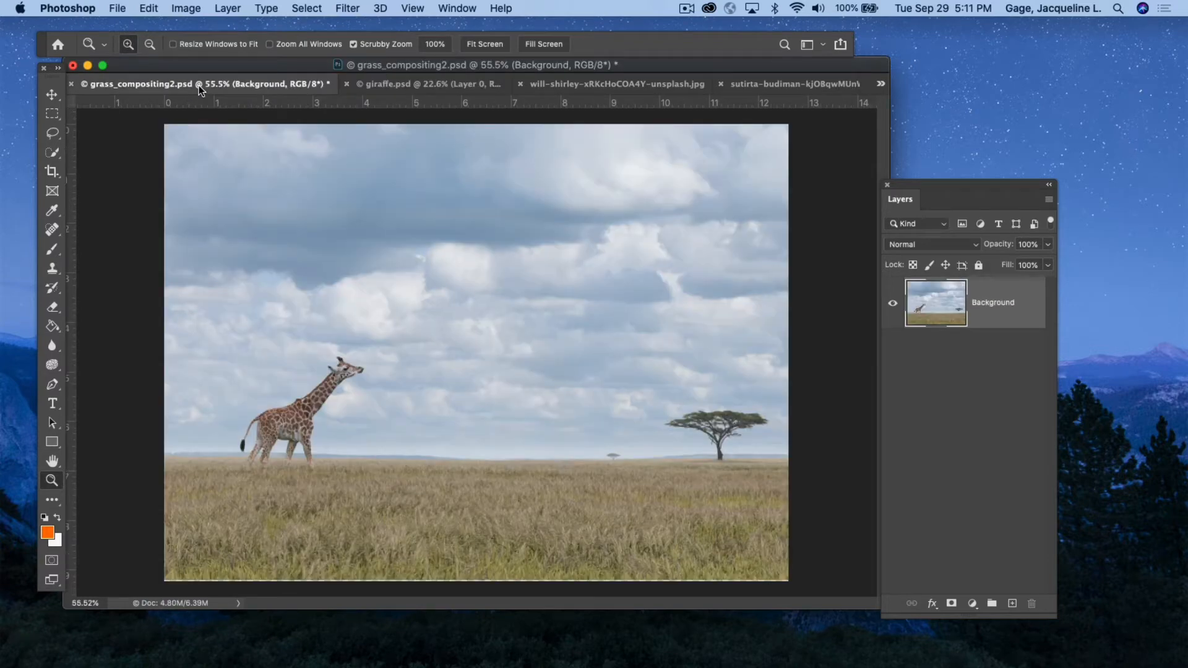
click(150, 8)
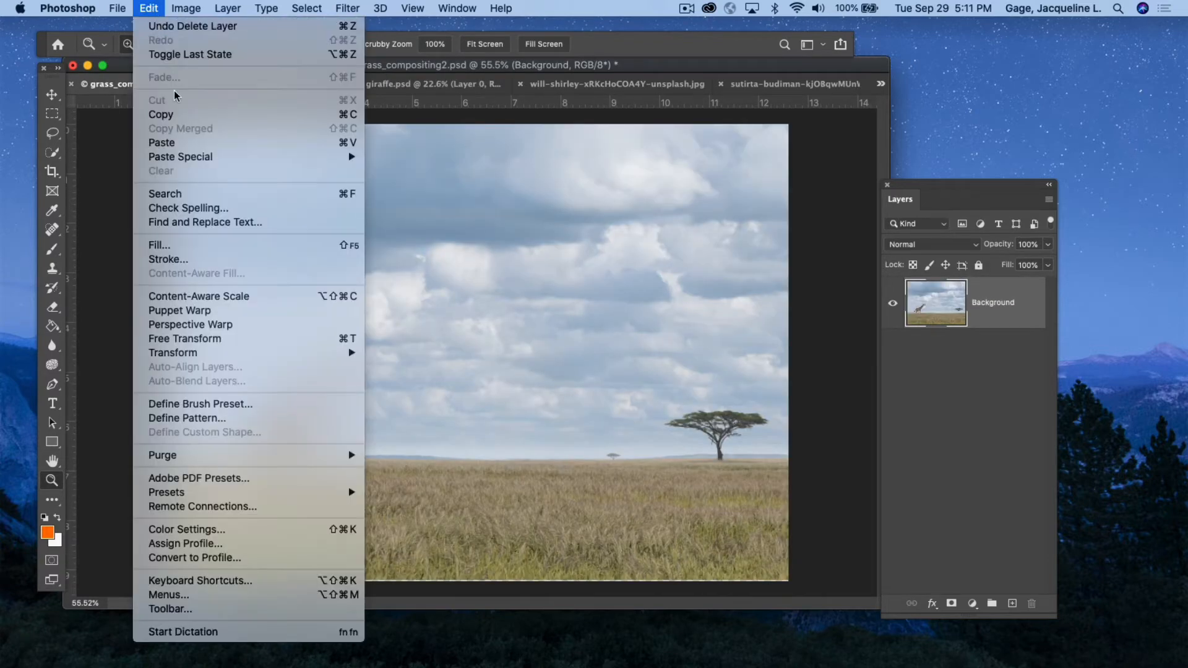
click(171, 142)
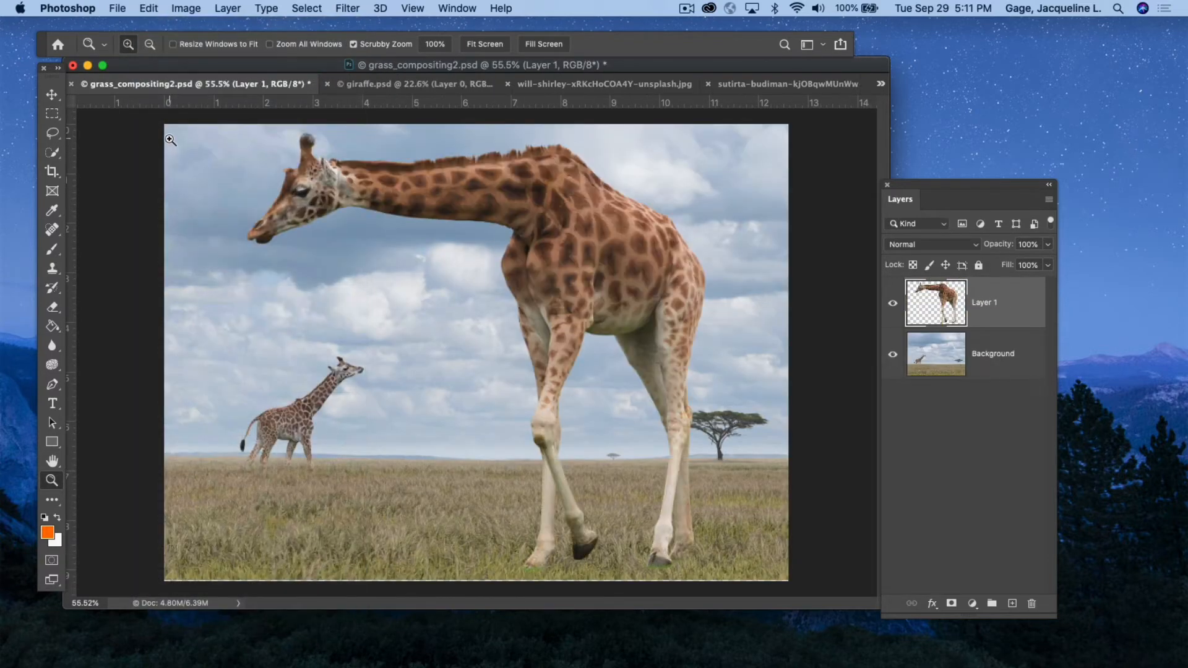
Copy the selected elephant from its photo and paste it into grass_compositing2.psd above the large giraffe
click(555, 81)
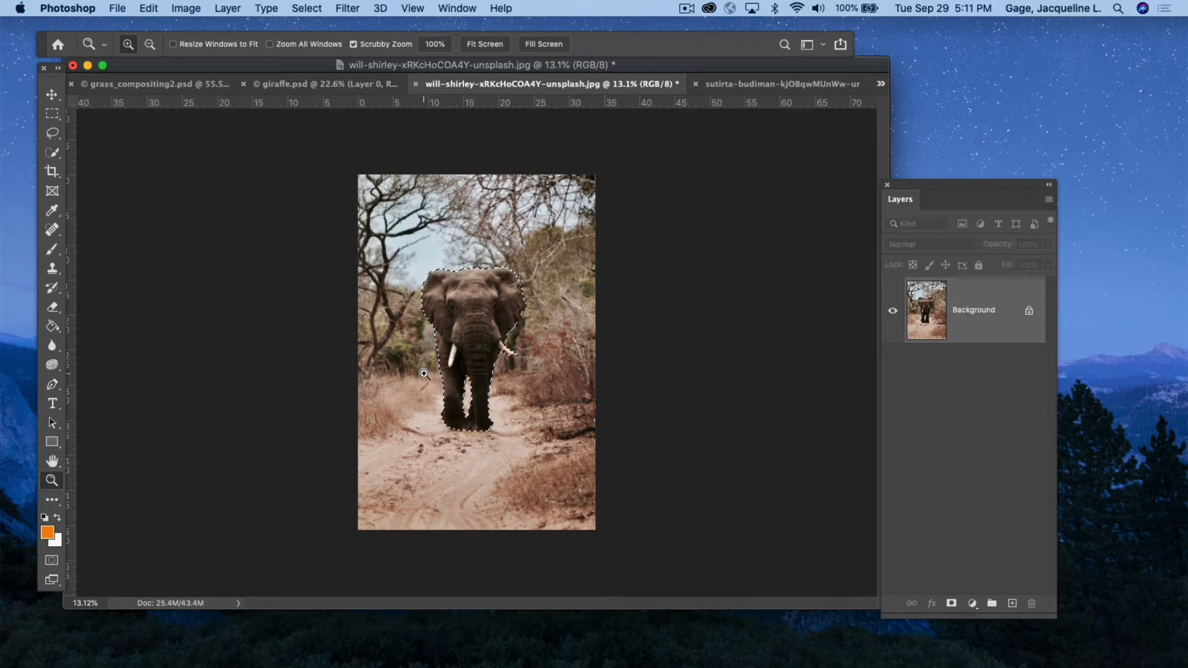
click(149, 8)
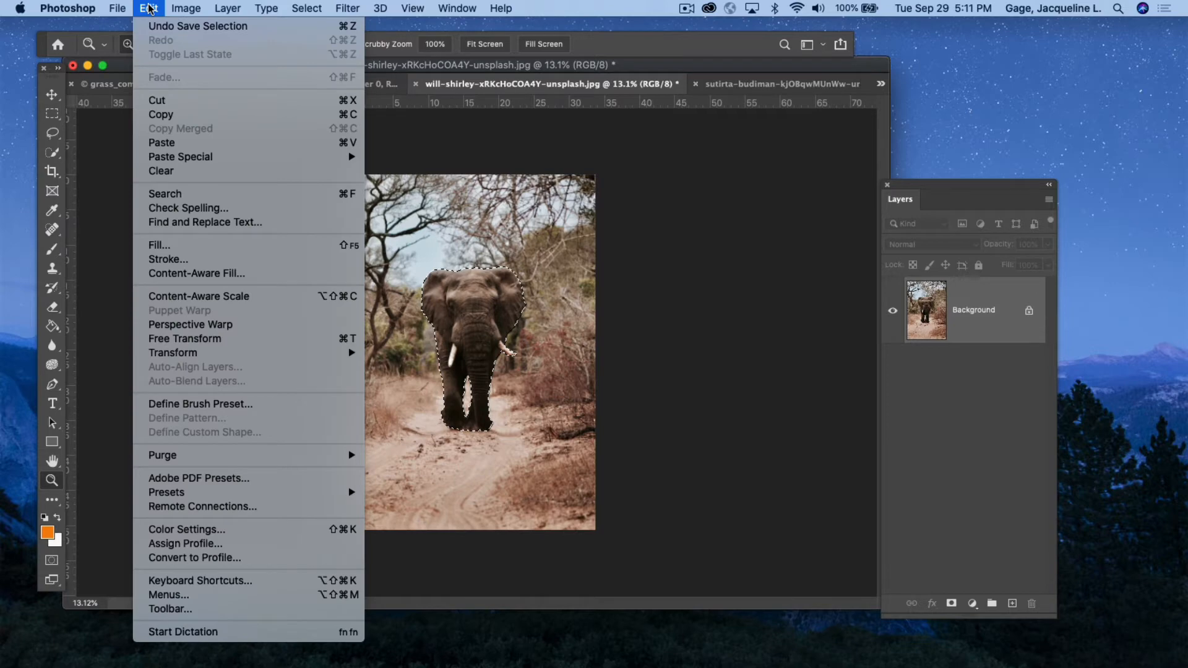
click(168, 114)
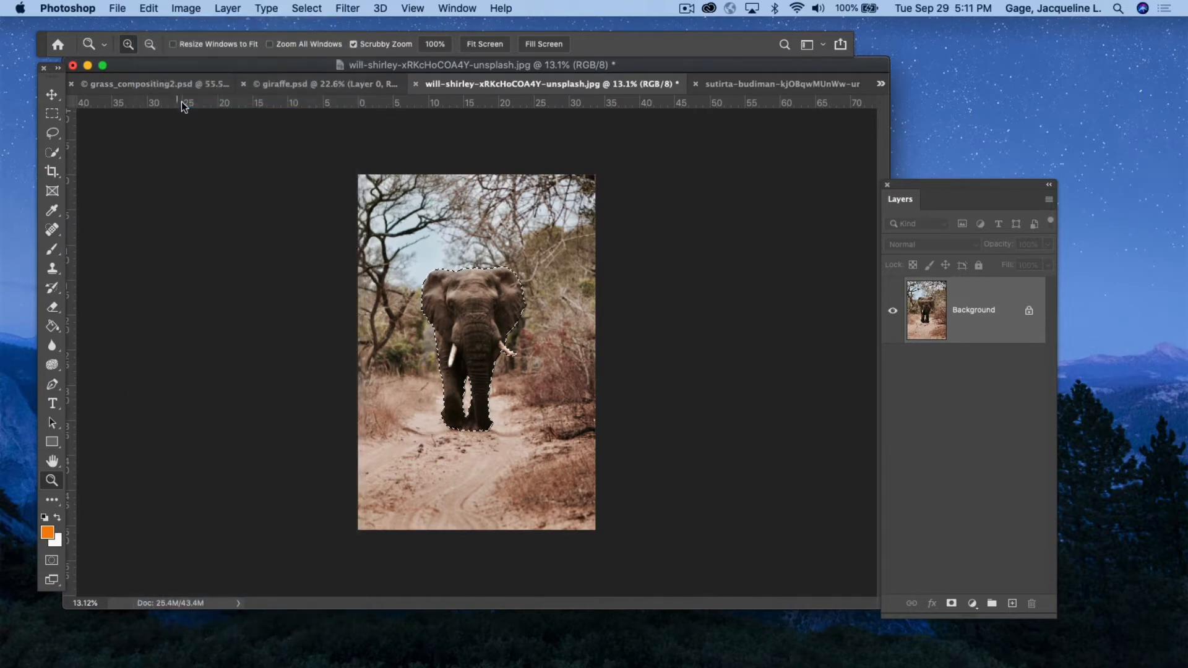
click(150, 85)
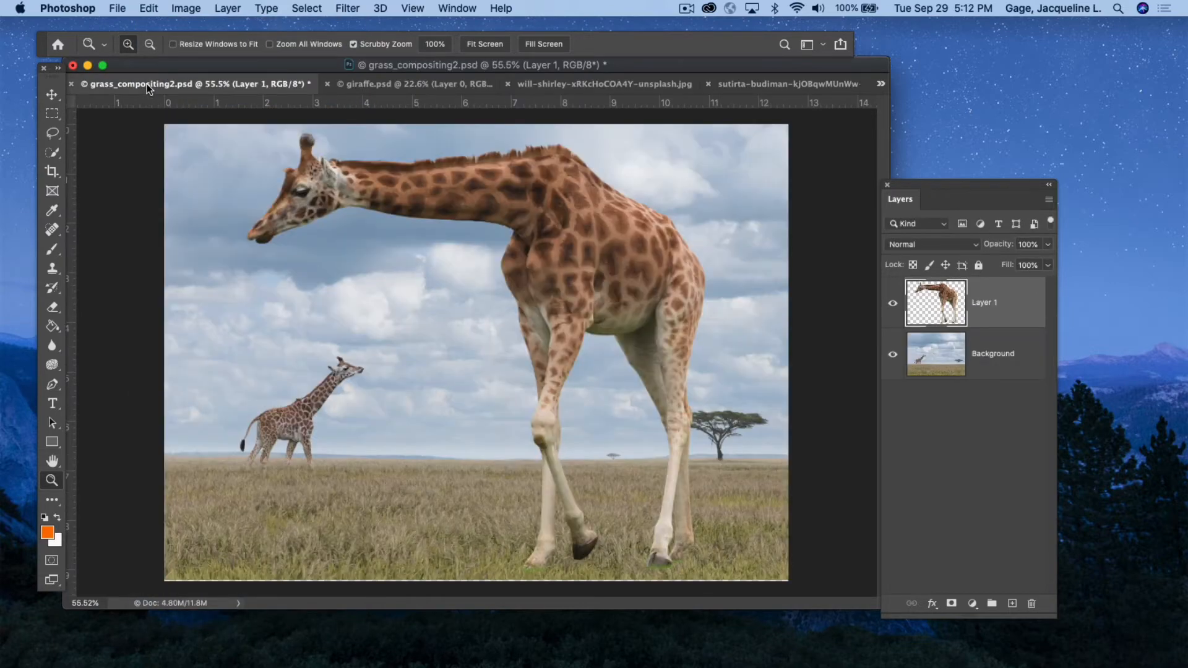
click(149, 8)
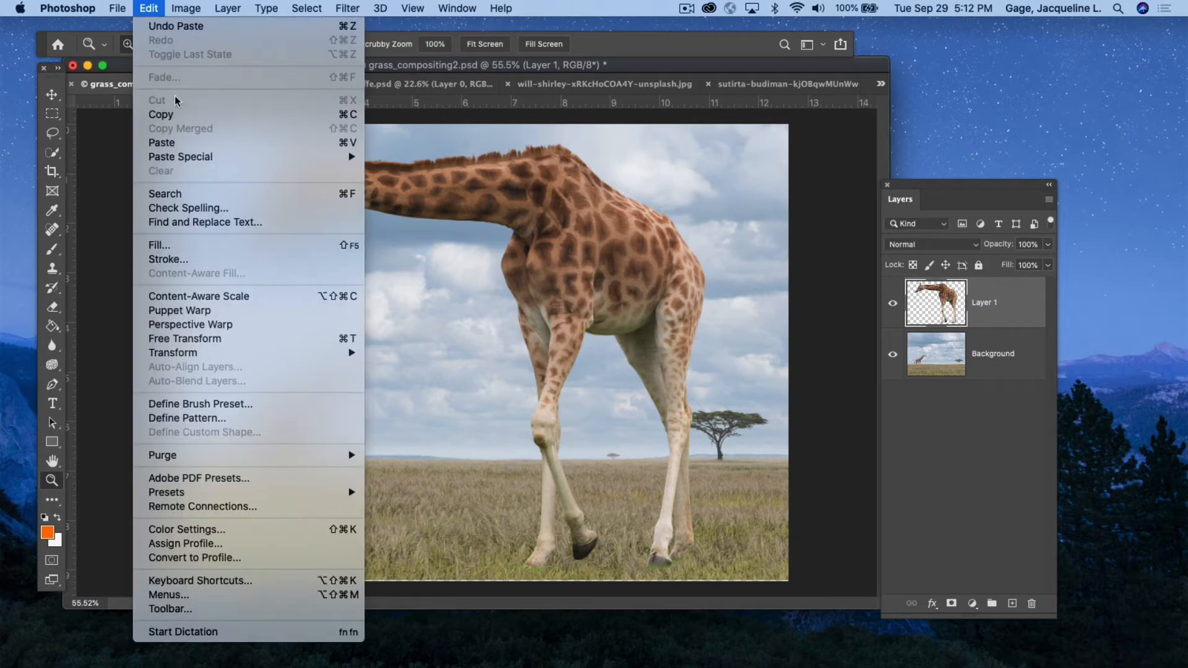
click(162, 143)
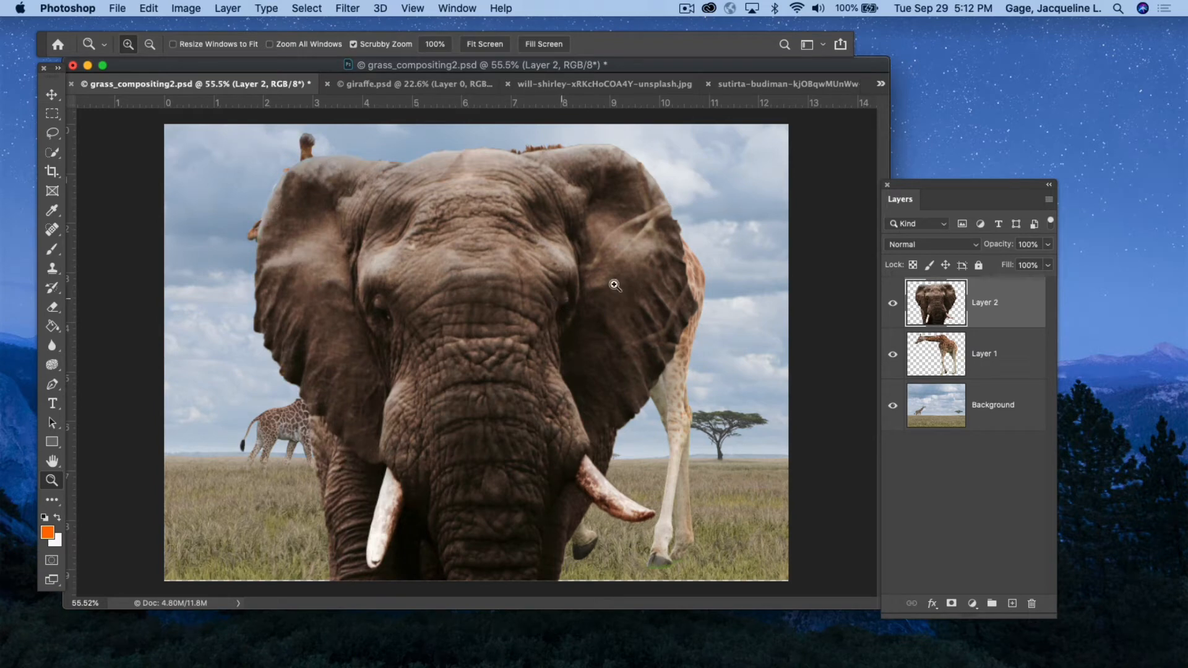
Copy the selected hot-air balloon from its photo and paste it into grass_compositing2.psd above the elephant
click(807, 84)
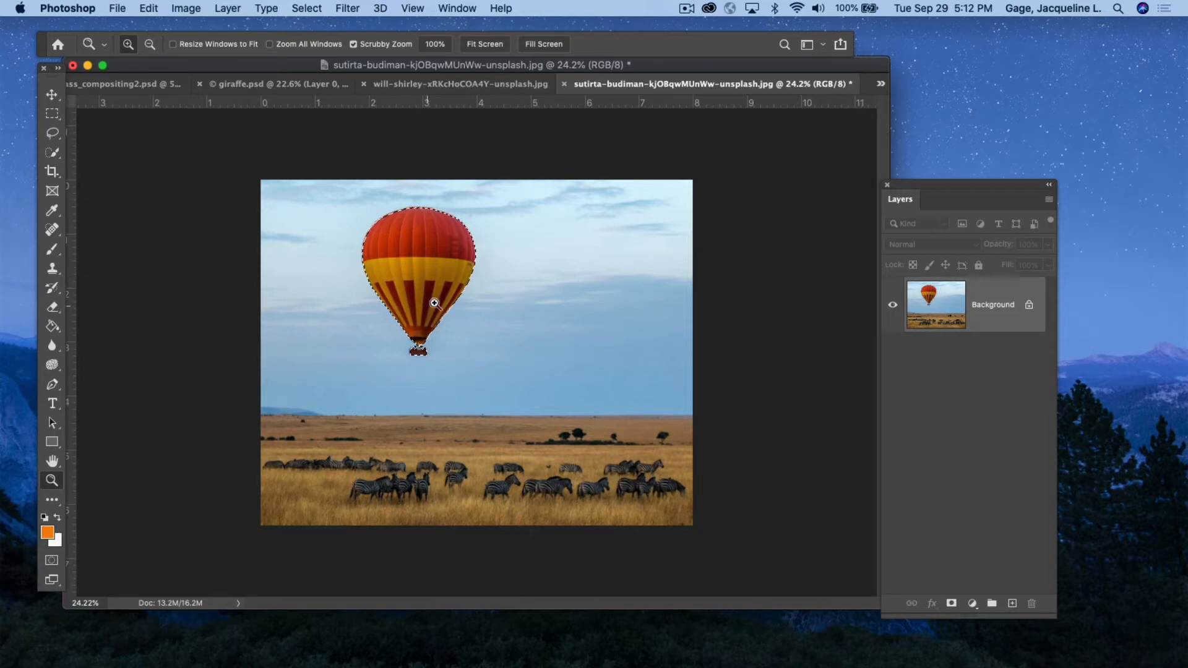
click(148, 8)
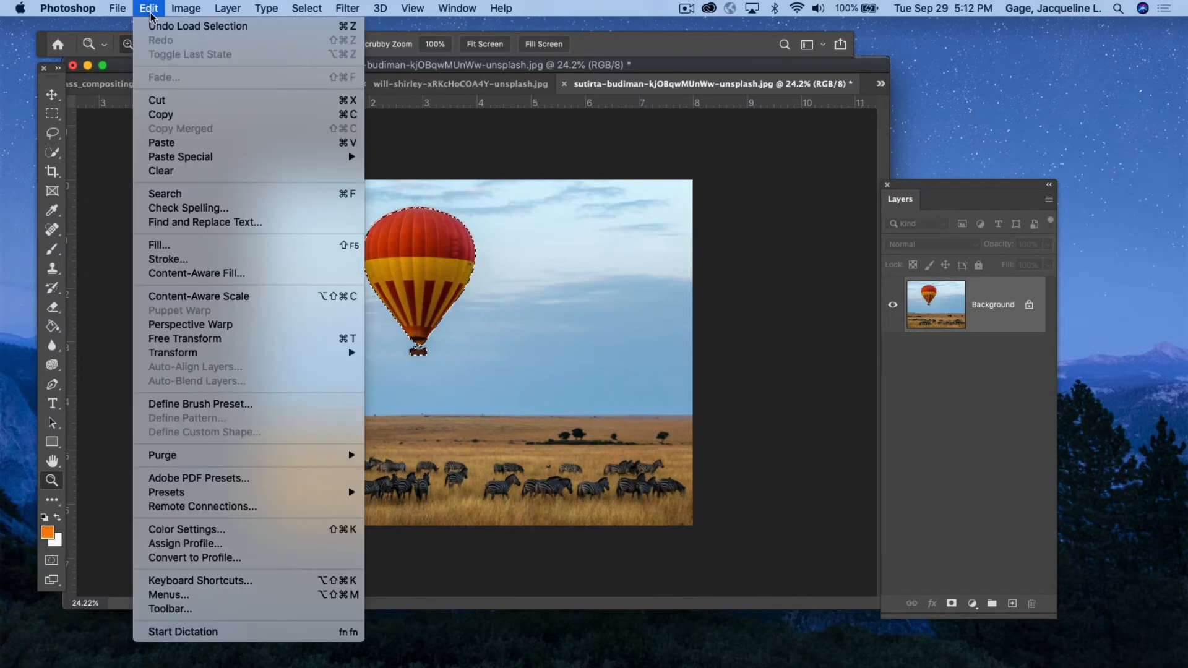
click(165, 115)
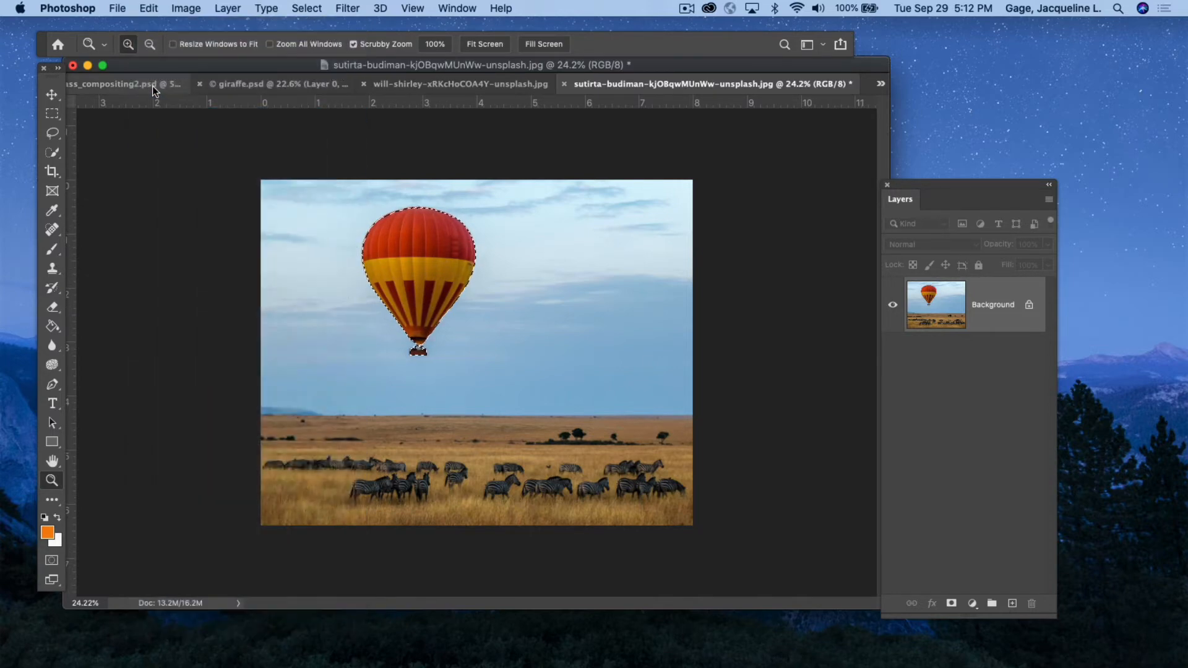
click(130, 86)
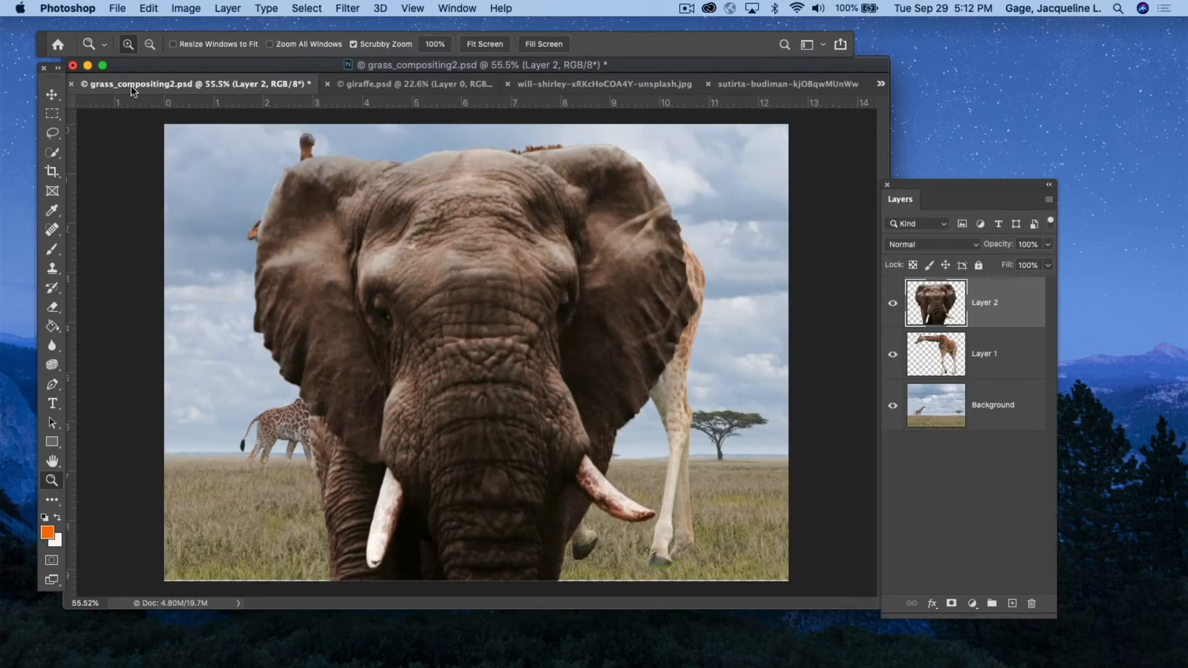
click(149, 7)
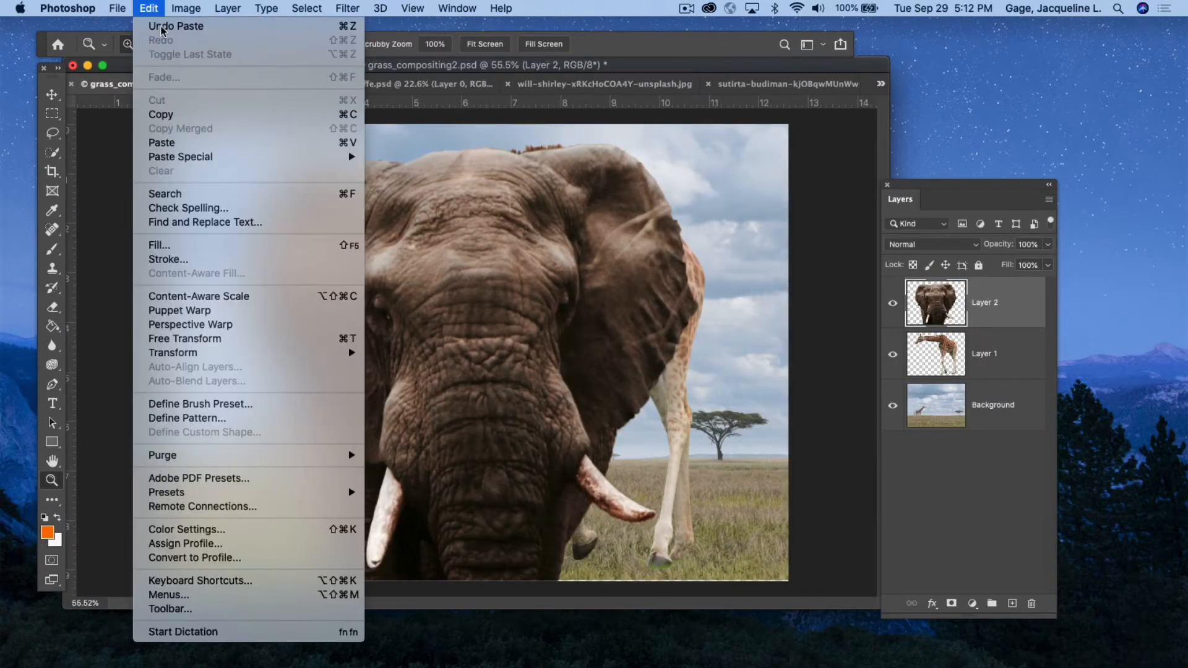
click(162, 143)
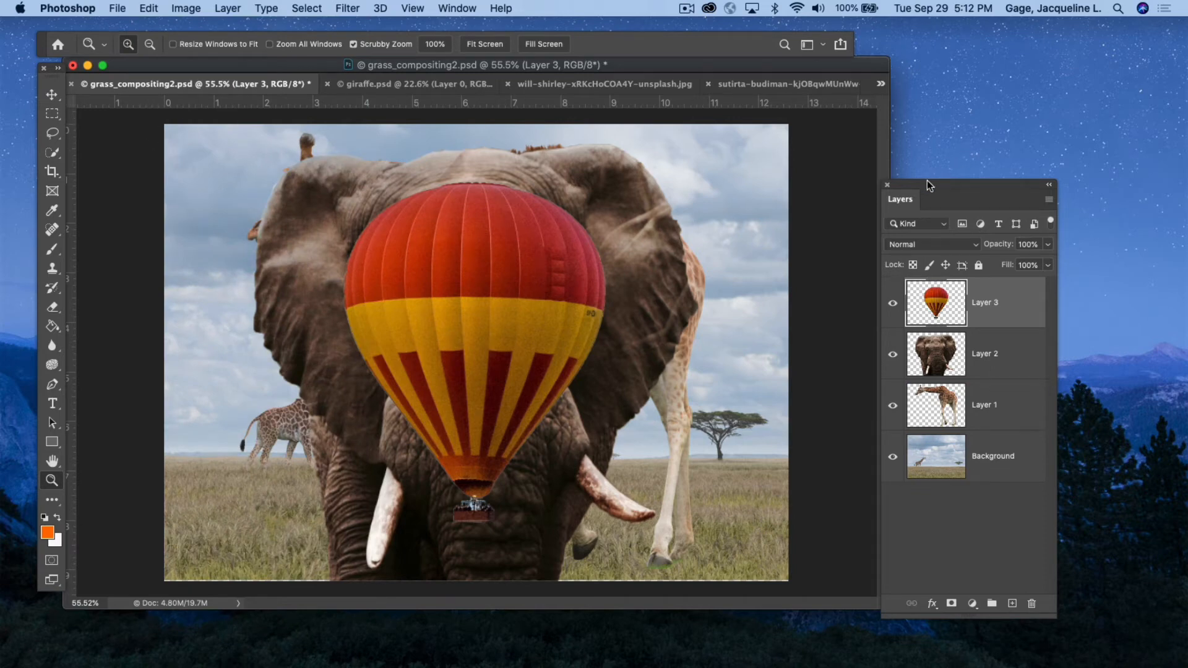
Free-transform the balloon layer down to about 35% of its size, keeping its upper-right corner in place
drag(927, 180, 864, 109)
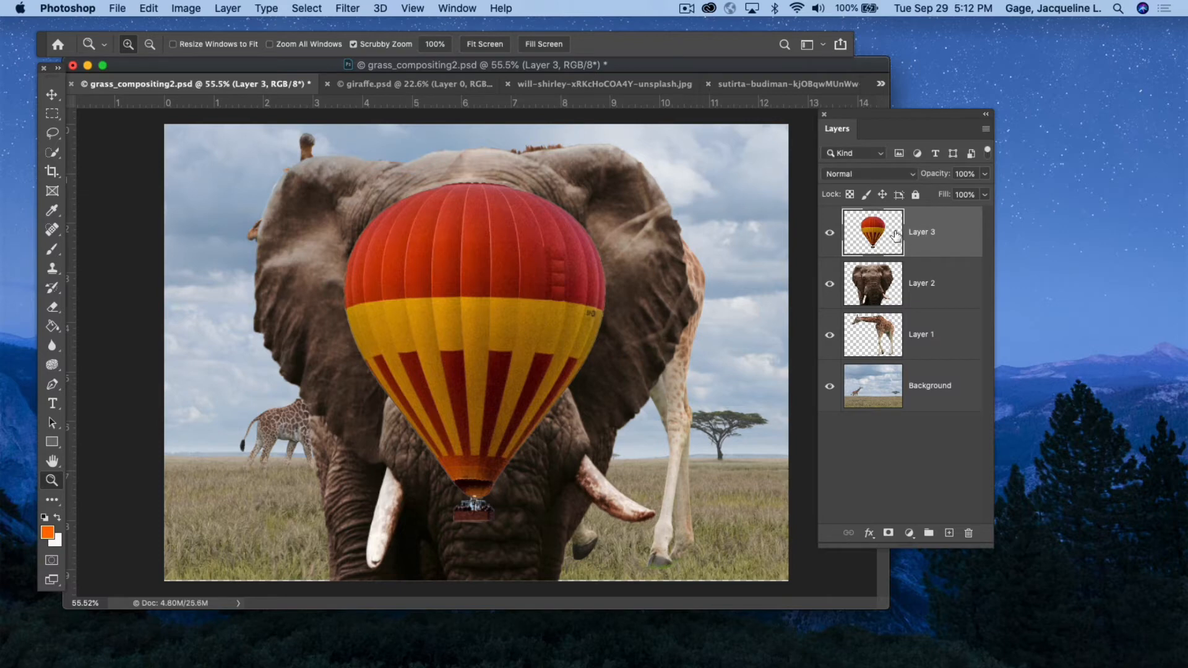
click(148, 8)
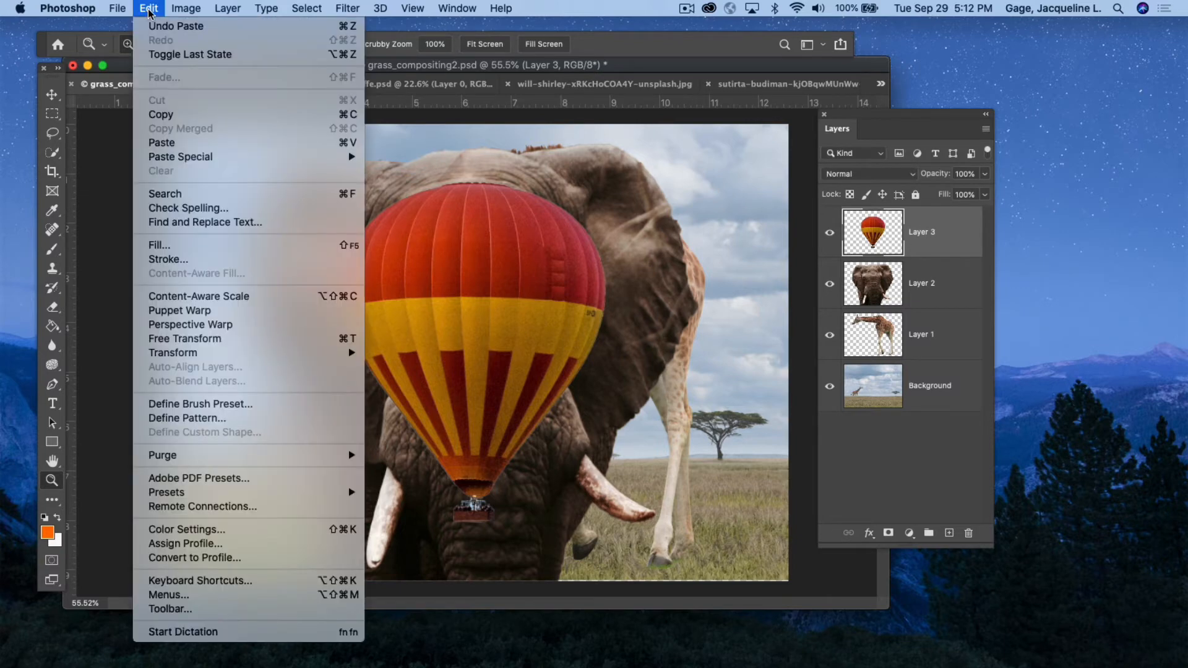
mouse_move(194, 354)
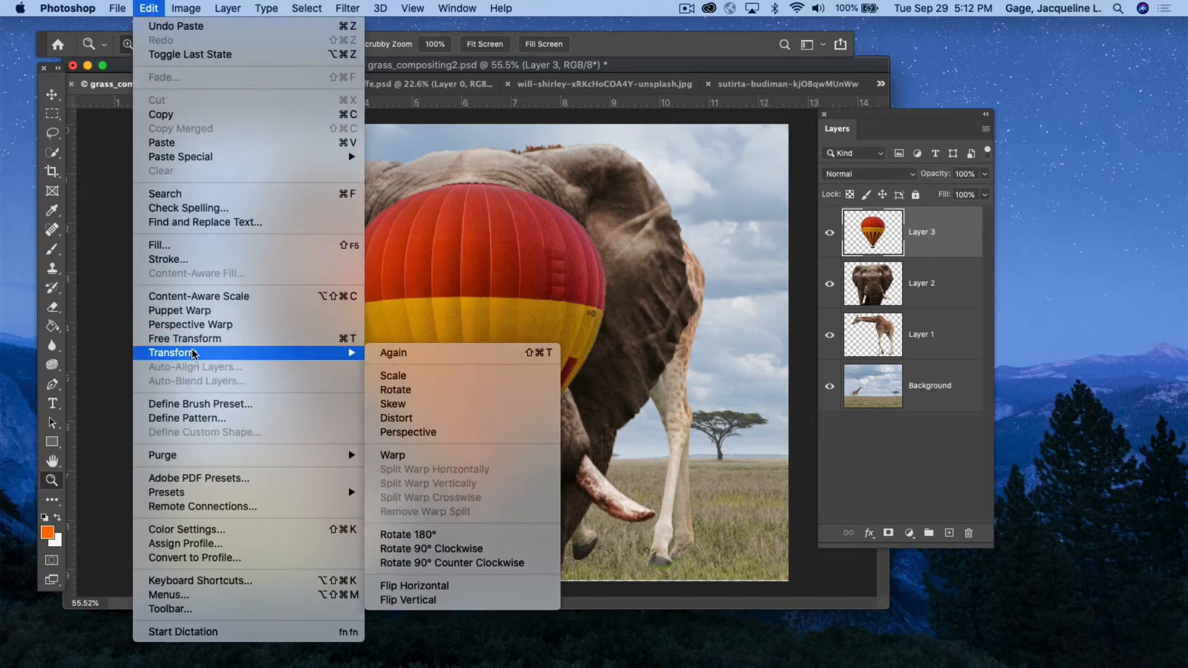
click(189, 339)
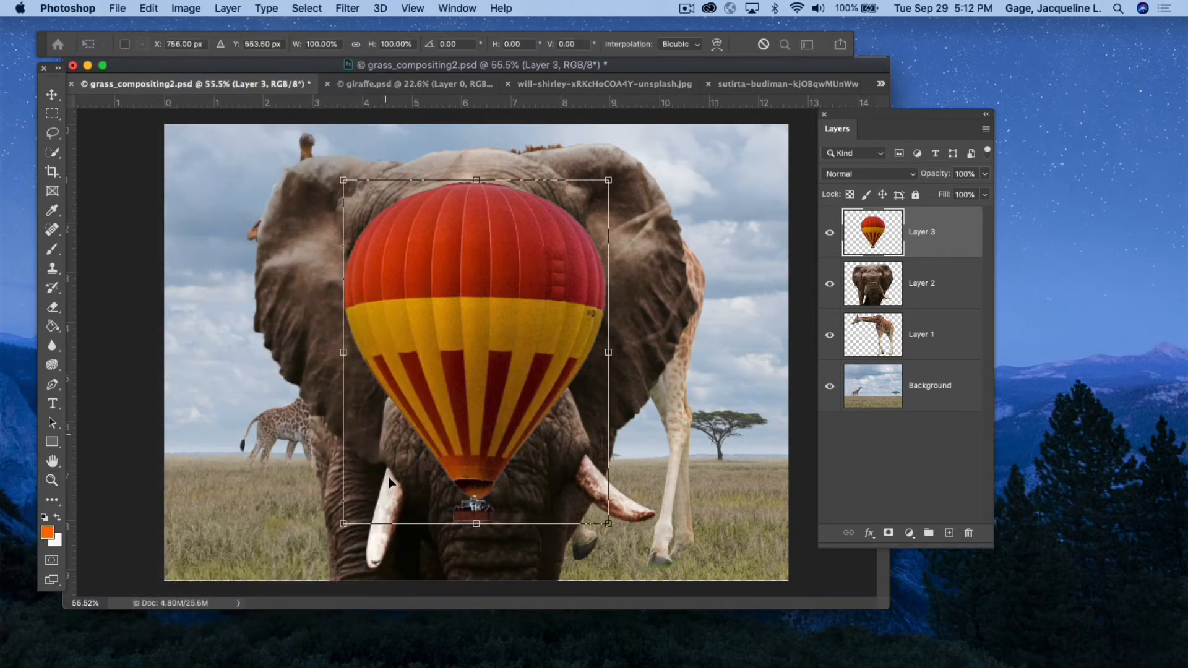
drag(346, 526, 521, 301)
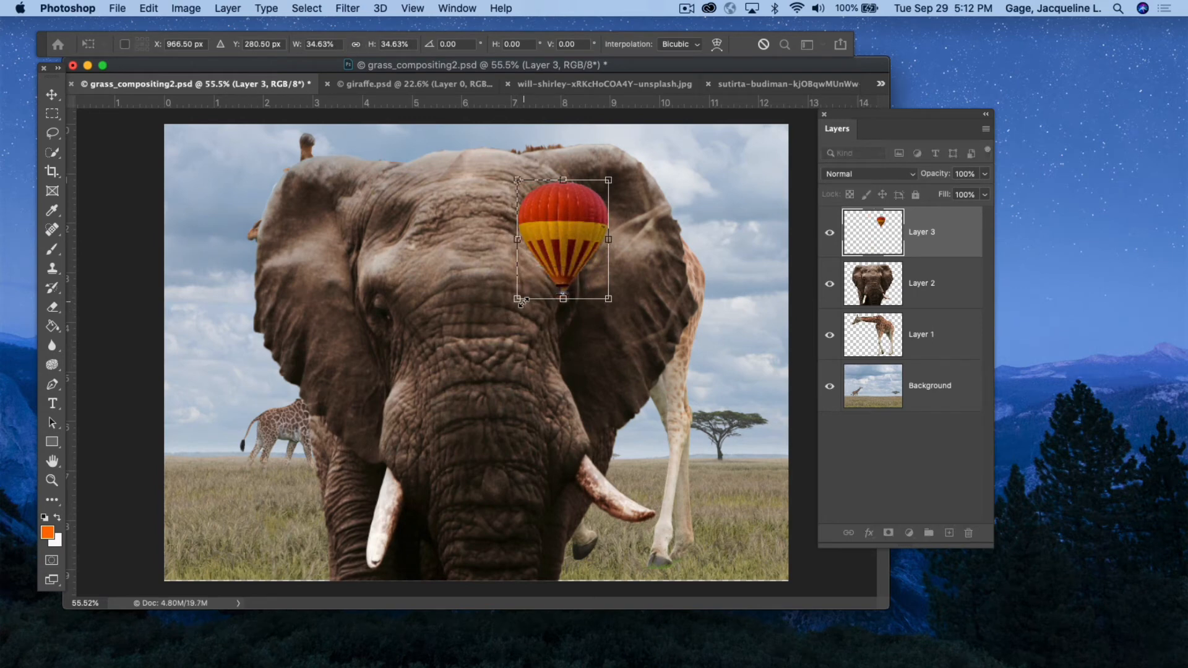
key(Return)
key(z)
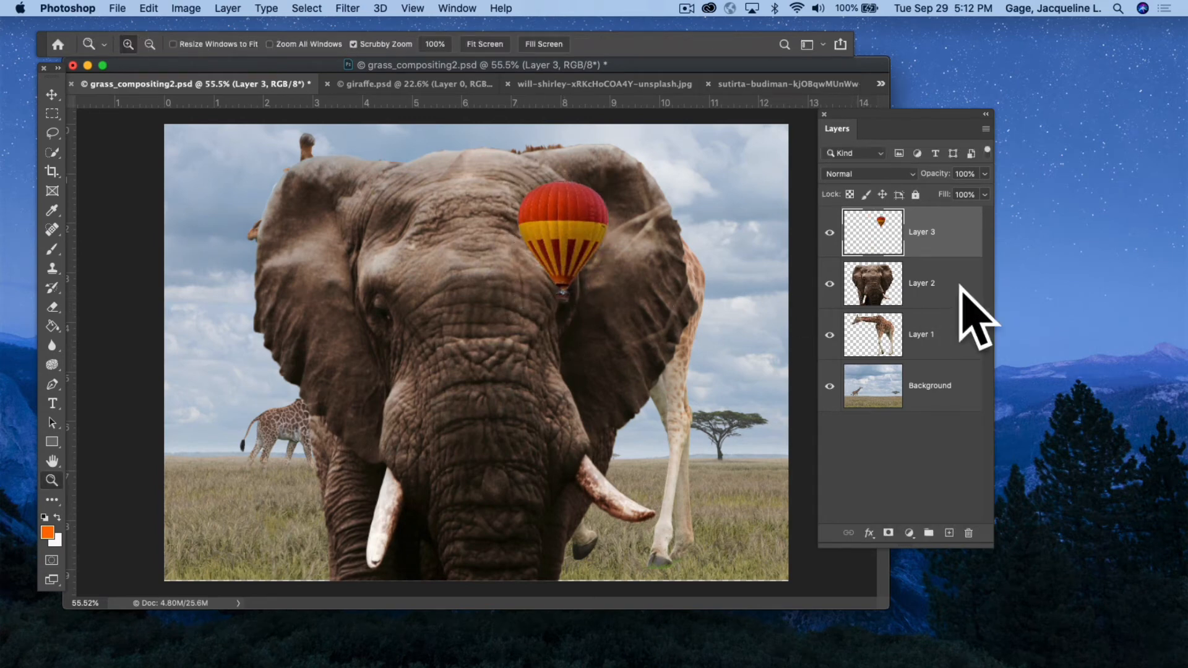
Free-transform the elephant on Layer 2, scaling it down and placing it in the right foreground in front of the acacia tree
click(951, 285)
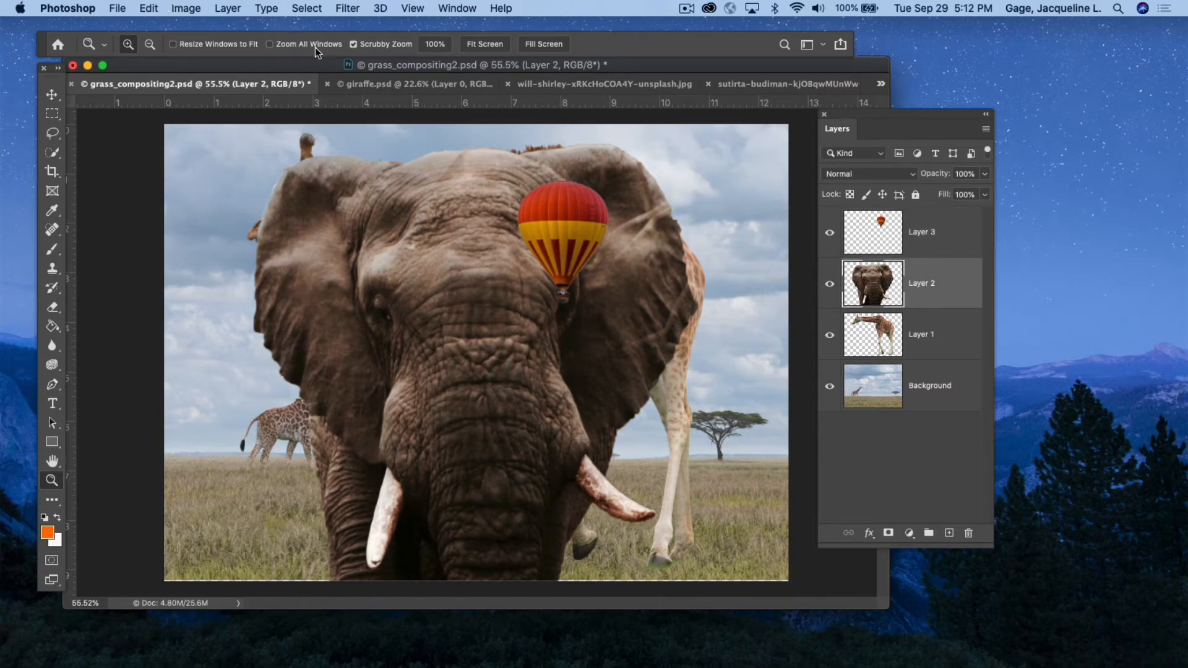
click(146, 9)
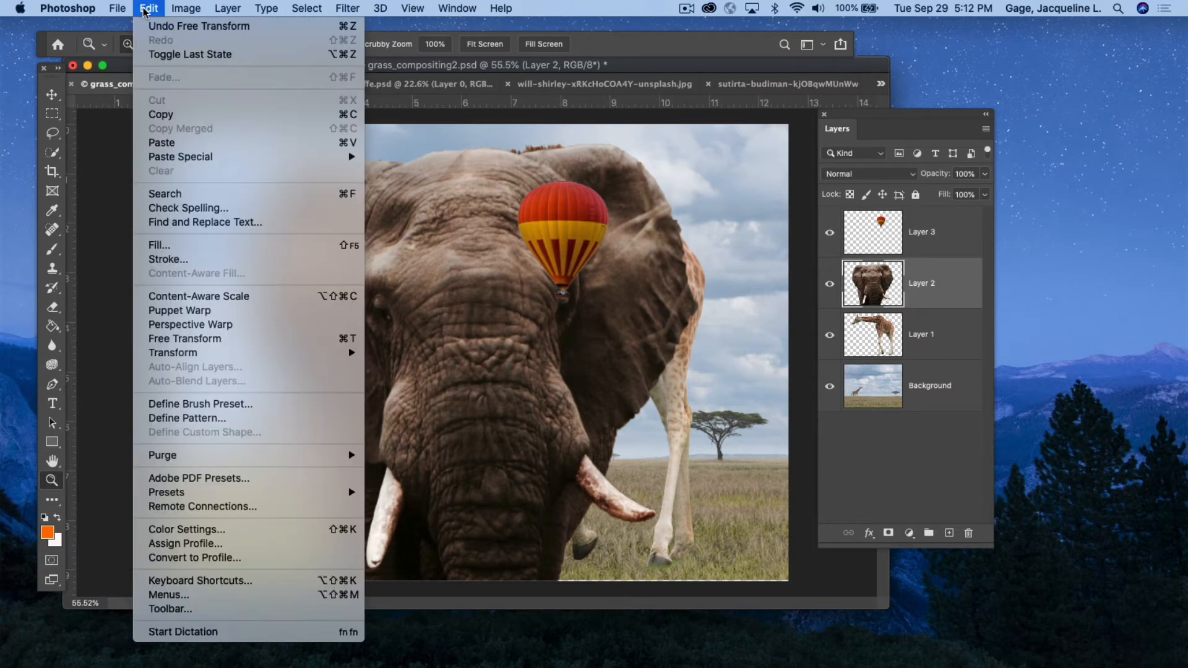
click(177, 339)
drag(255, 125, 458, 336)
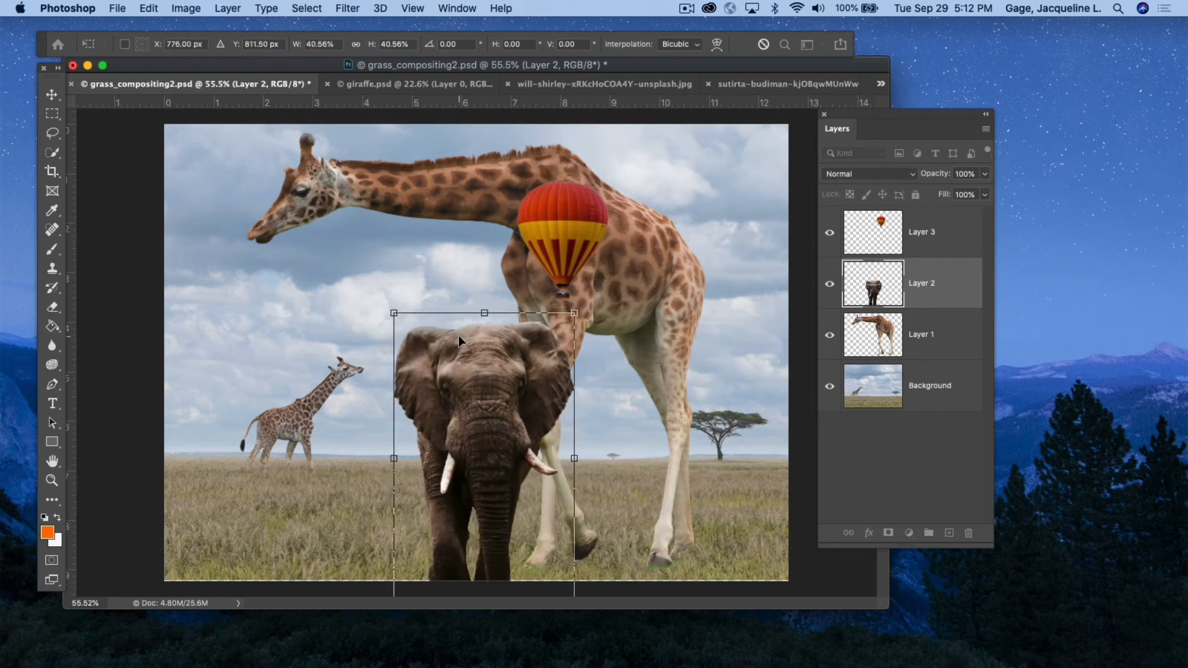
drag(570, 316, 655, 180)
drag(517, 331, 641, 385)
key(Return)
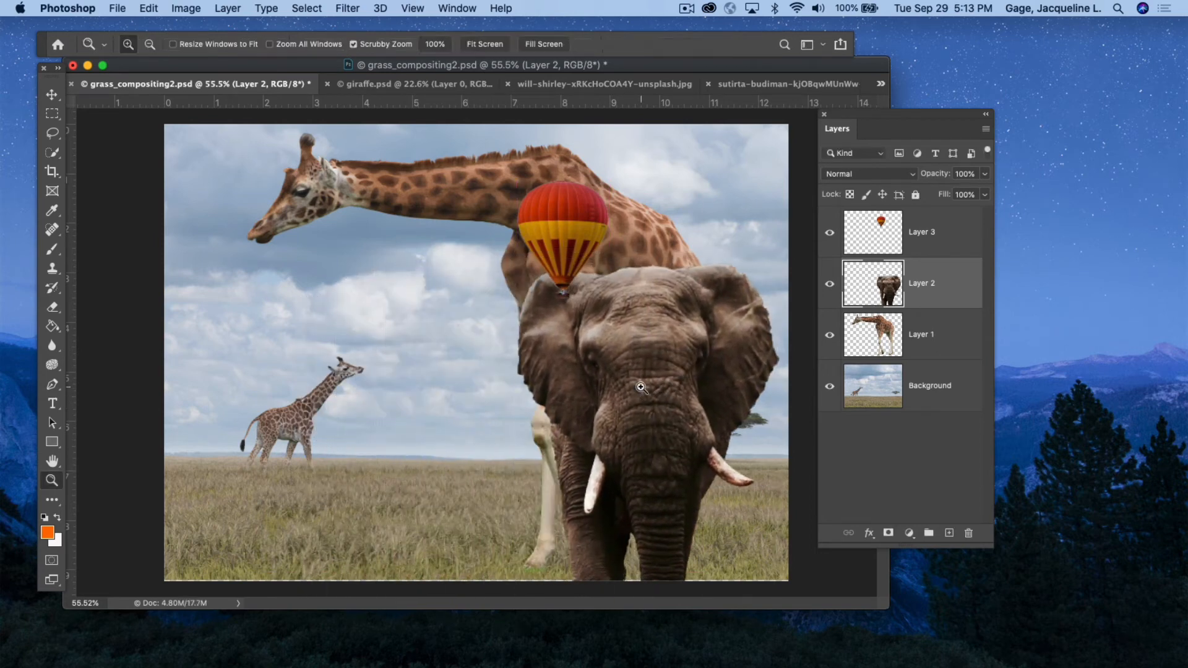
Free-transform the large giraffe on Layer 1, scaling it down slightly and placing its body behind the elephant with its neck reaching left
click(943, 333)
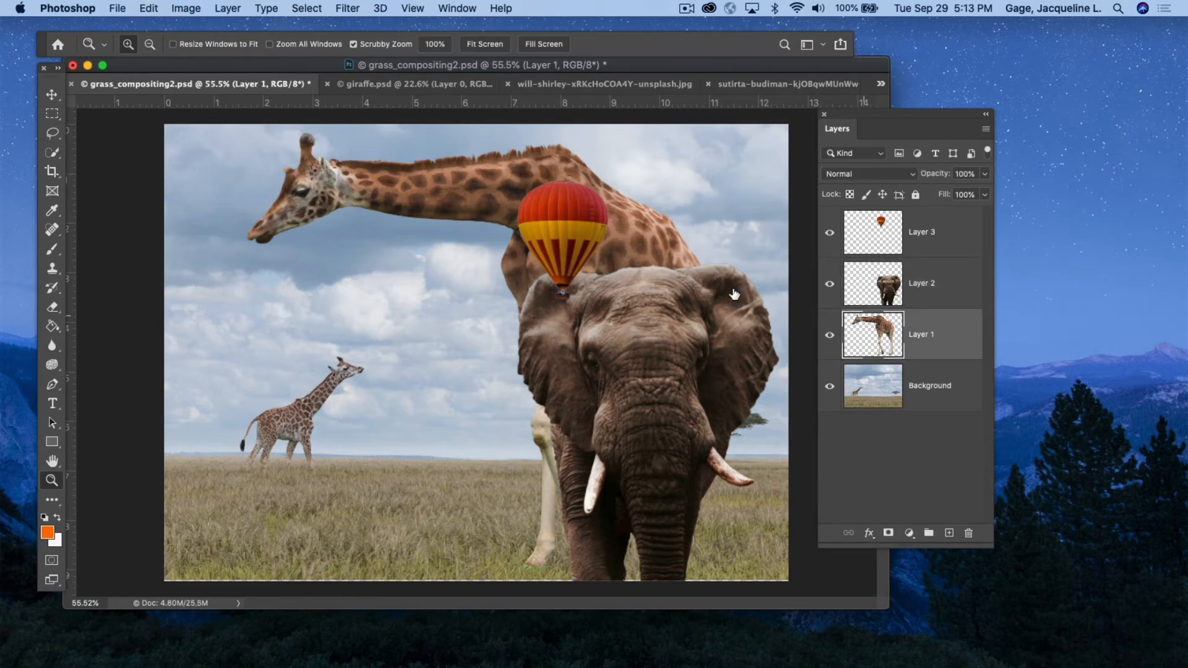
click(149, 9)
click(179, 339)
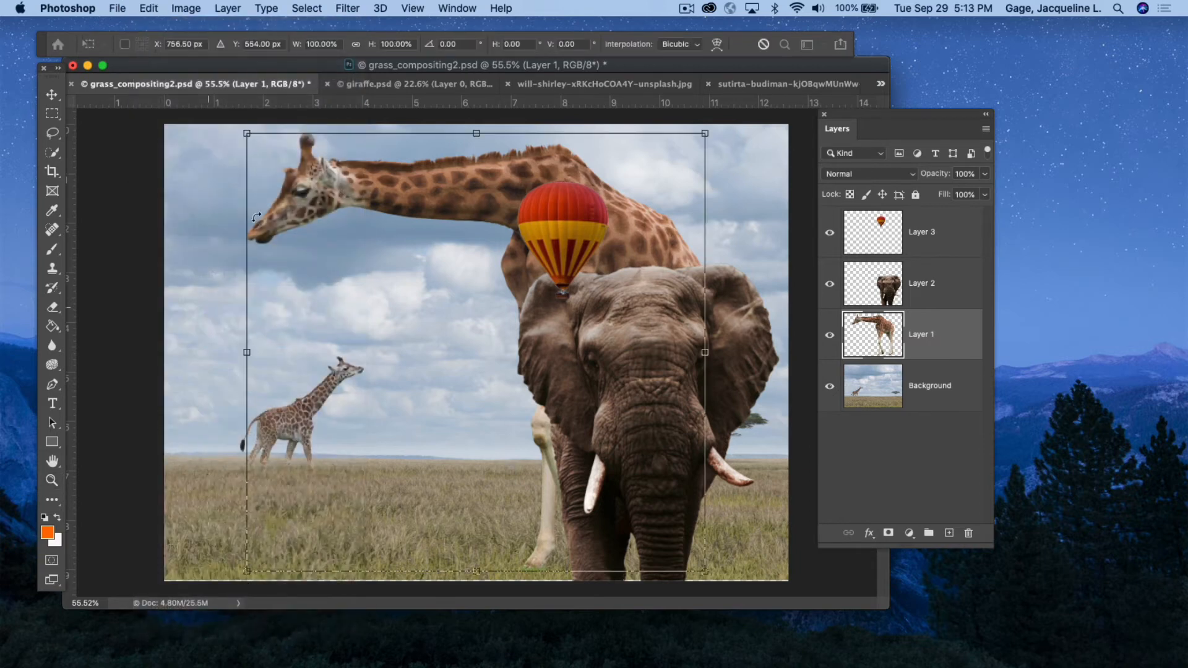
drag(248, 133, 416, 291)
drag(433, 331, 210, 300)
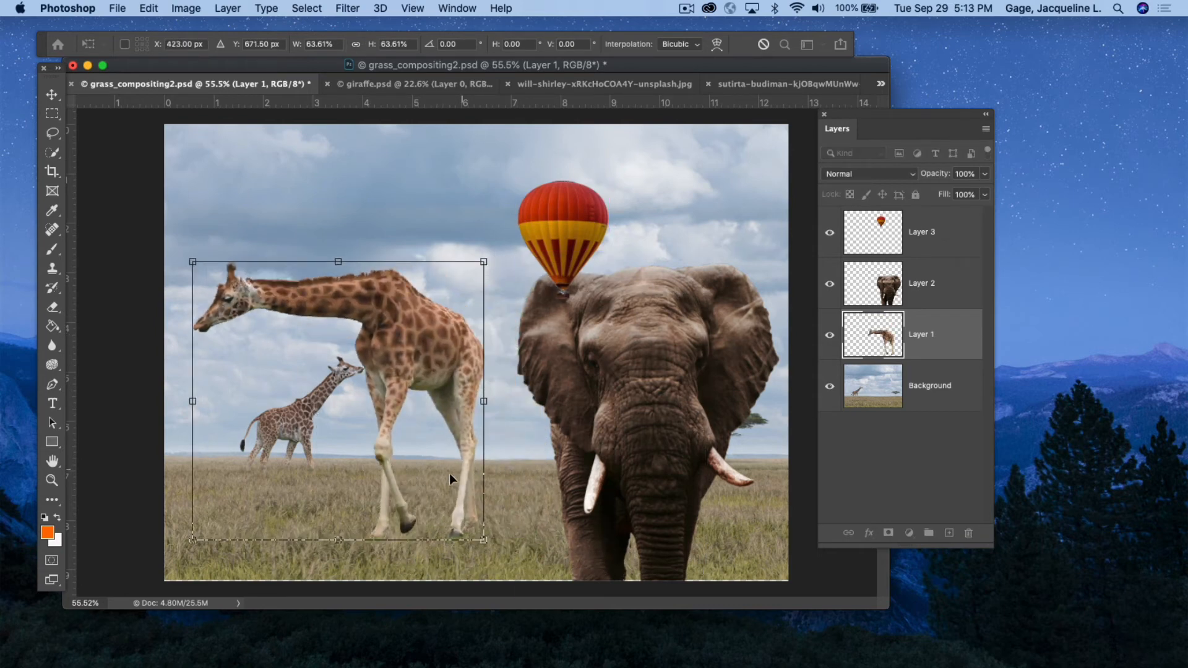
drag(192, 261, 152, 162)
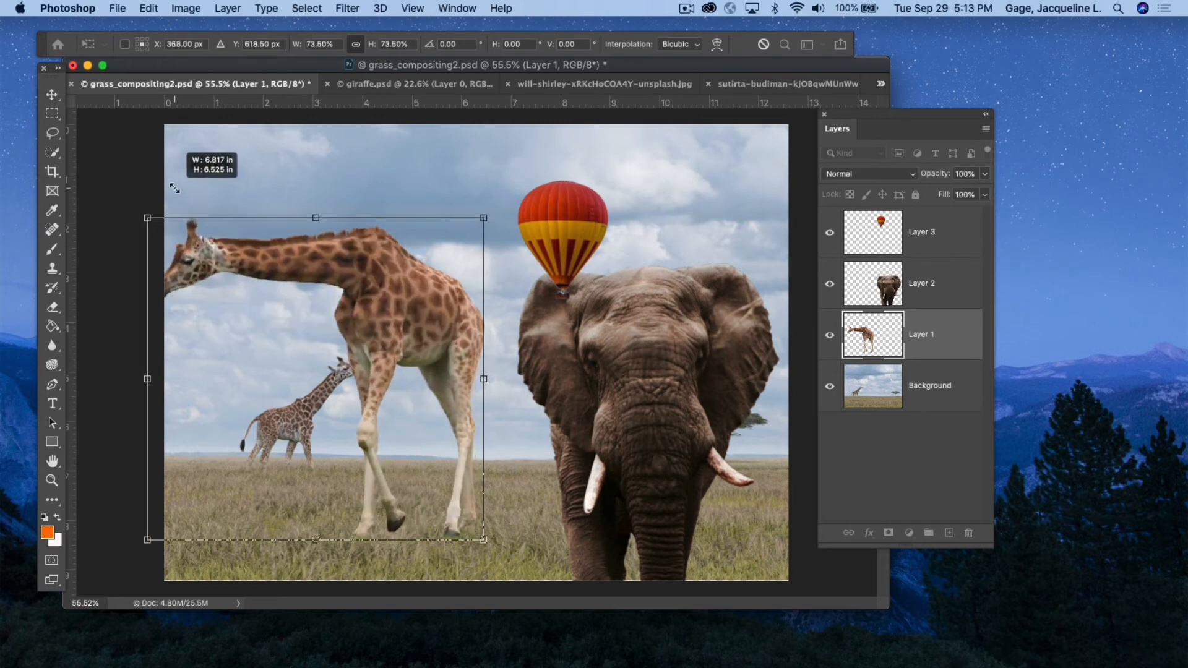
drag(392, 303, 478, 292)
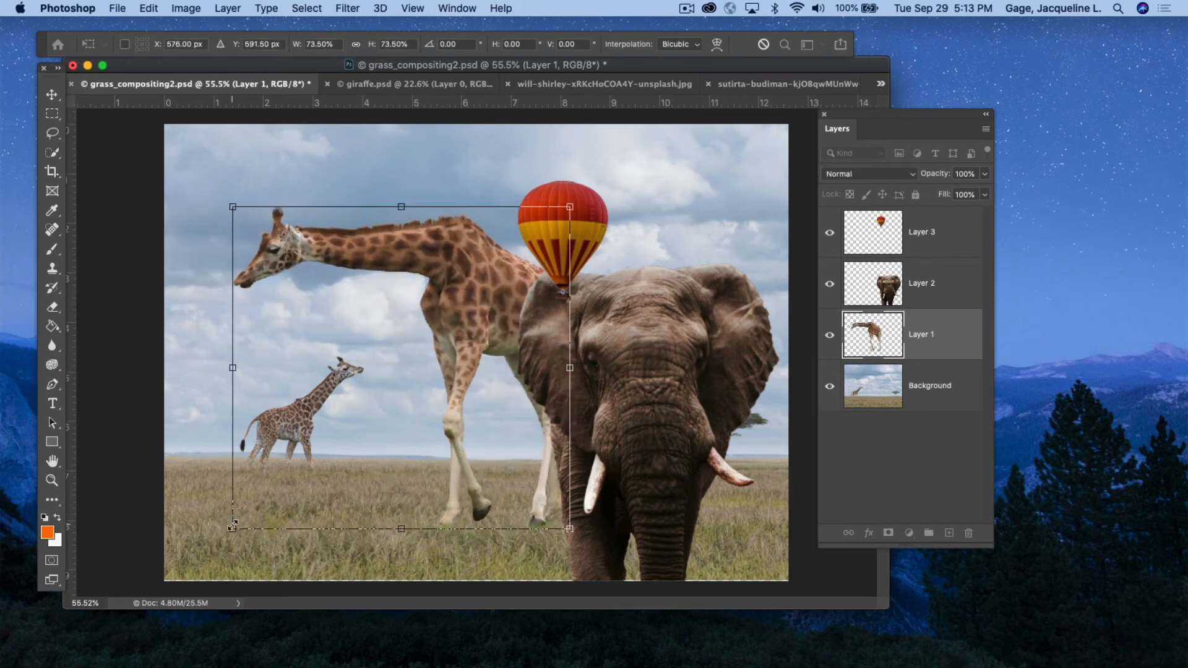
drag(233, 528, 159, 599)
drag(452, 341, 585, 334)
key(Return)
key(z)
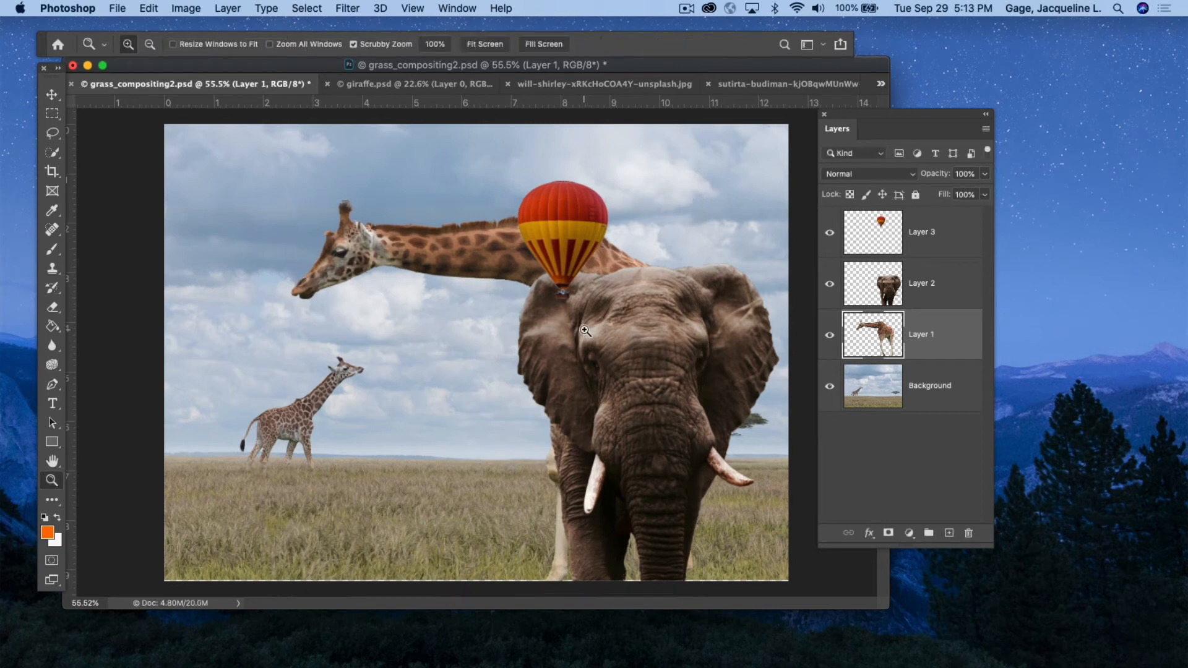
Move the hot-air balloon on Layer 3 into the upper-left sky, clear of the large giraffe's neck and head
click(947, 228)
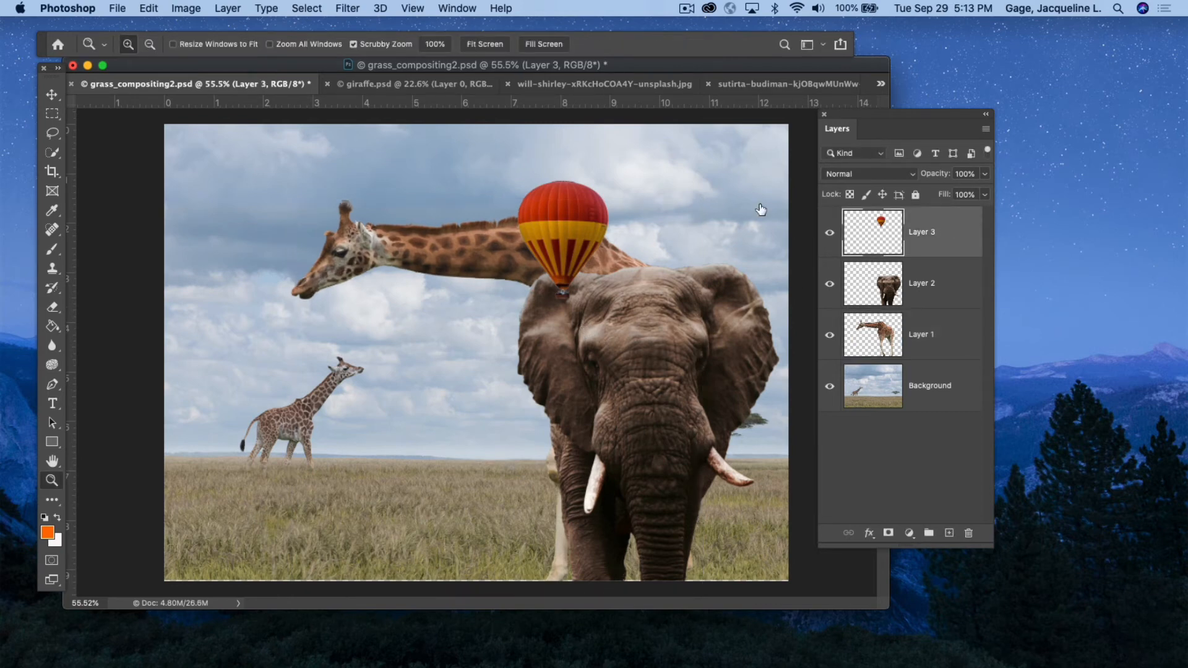
click(53, 95)
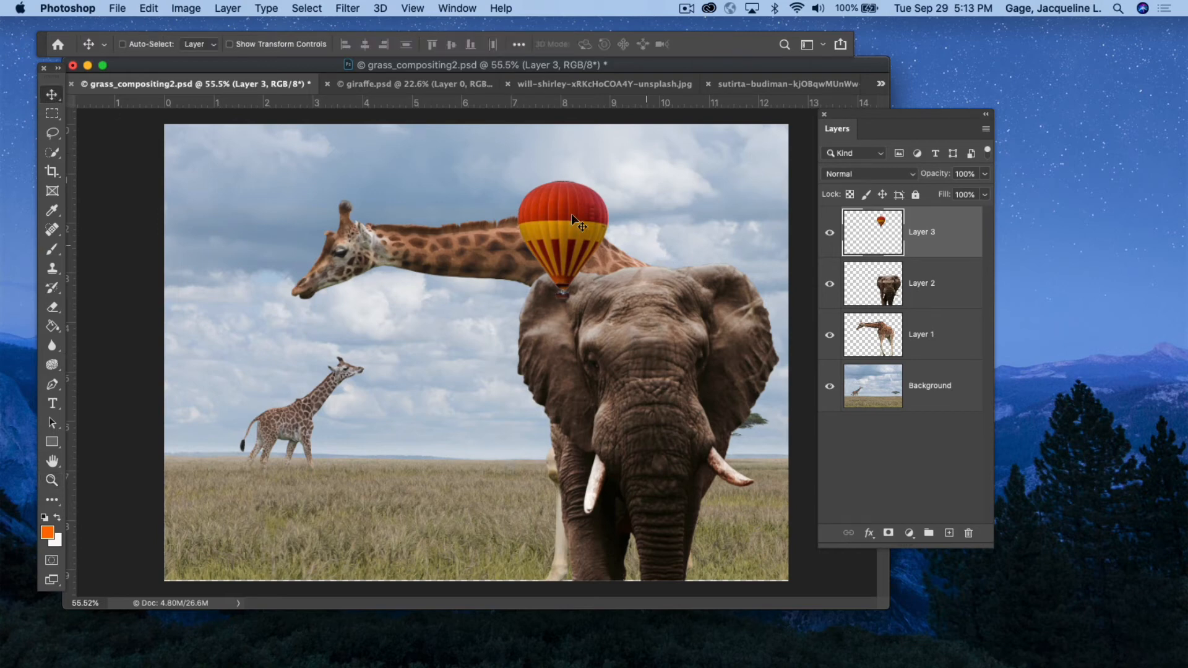
drag(570, 214, 239, 176)
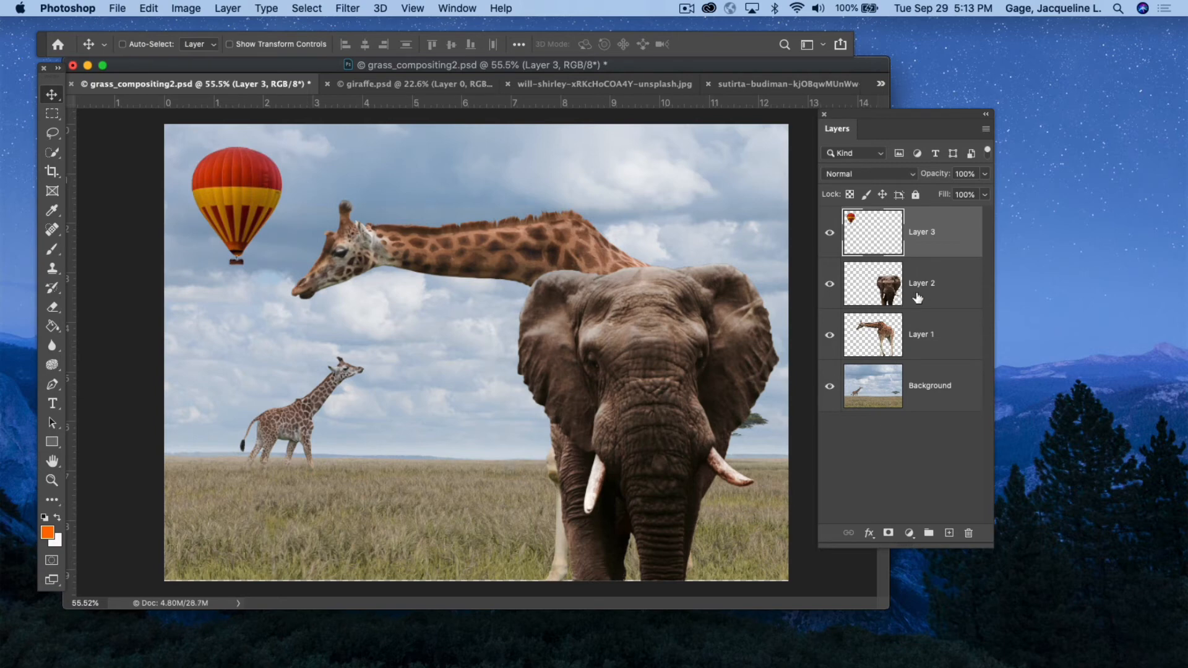
Free-transform the elephant on Layer 2 down to about 15% and place it near the horizon between the two giraffes
click(951, 287)
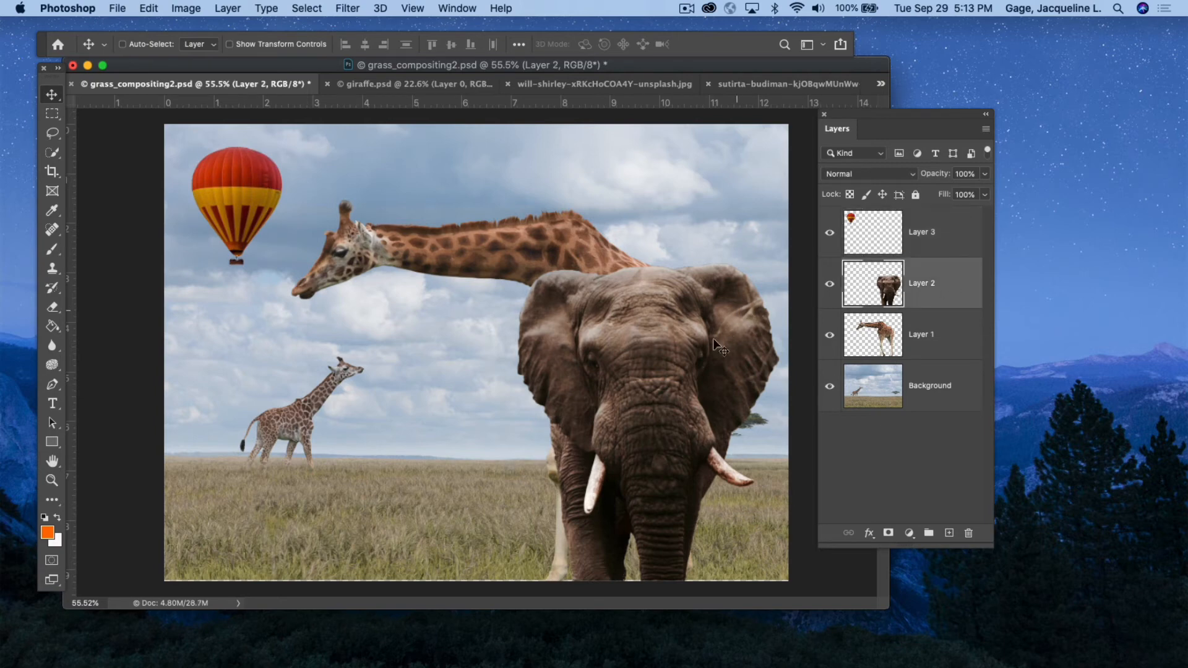
drag(737, 317, 563, 312)
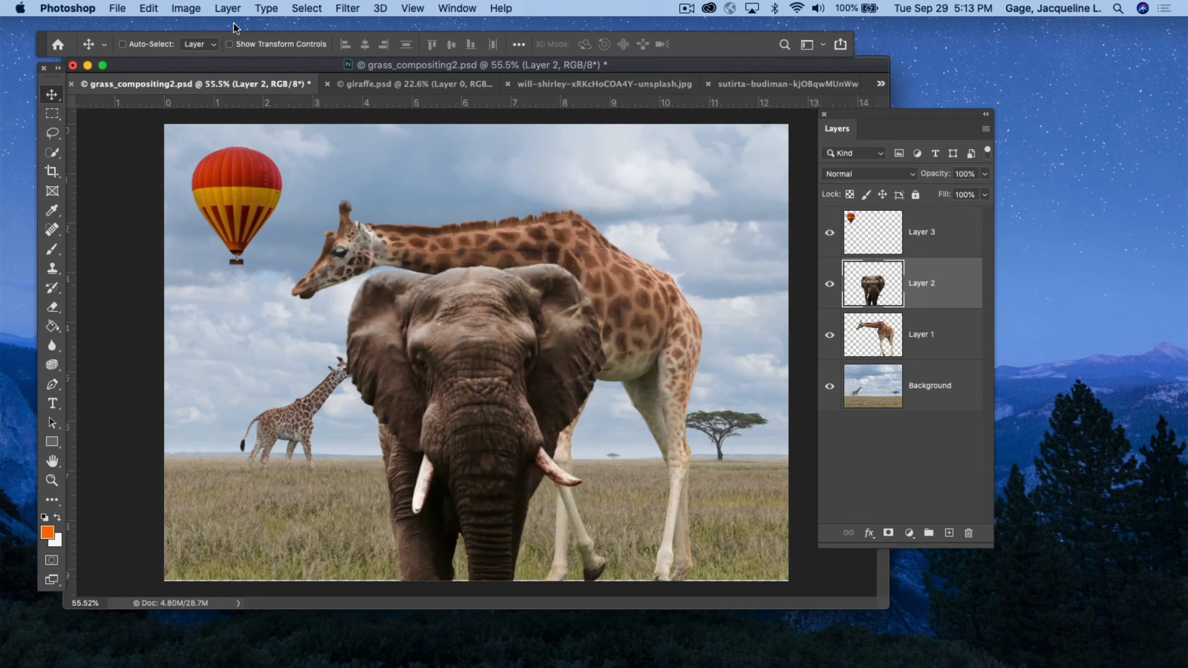
click(149, 8)
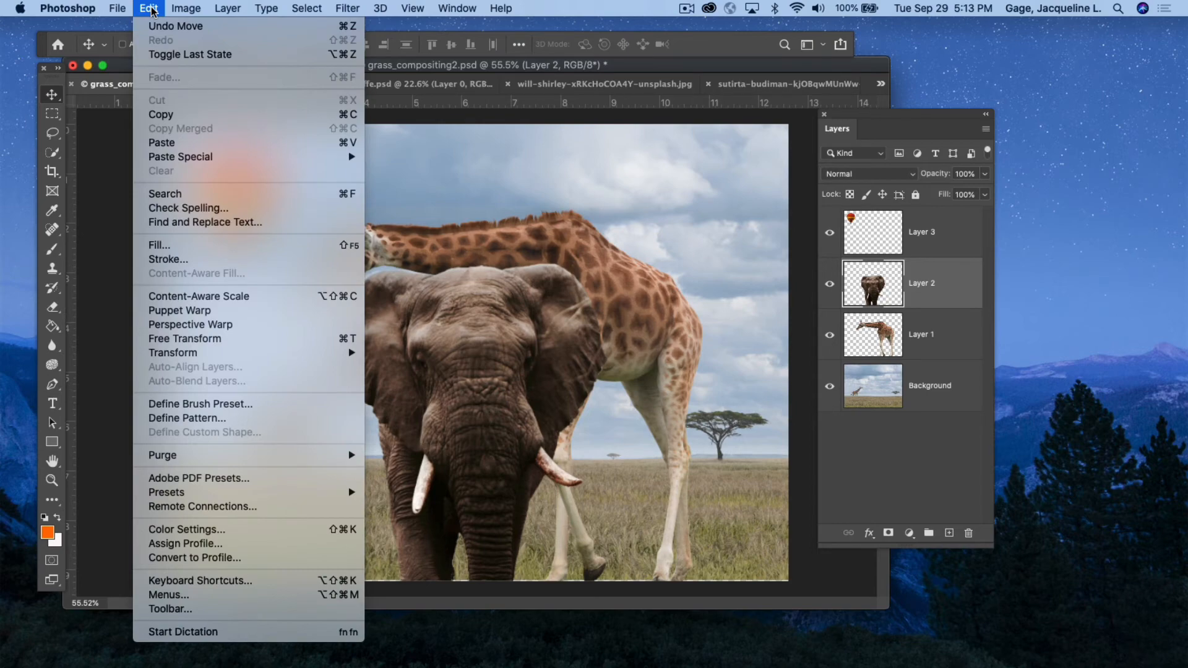
click(204, 347)
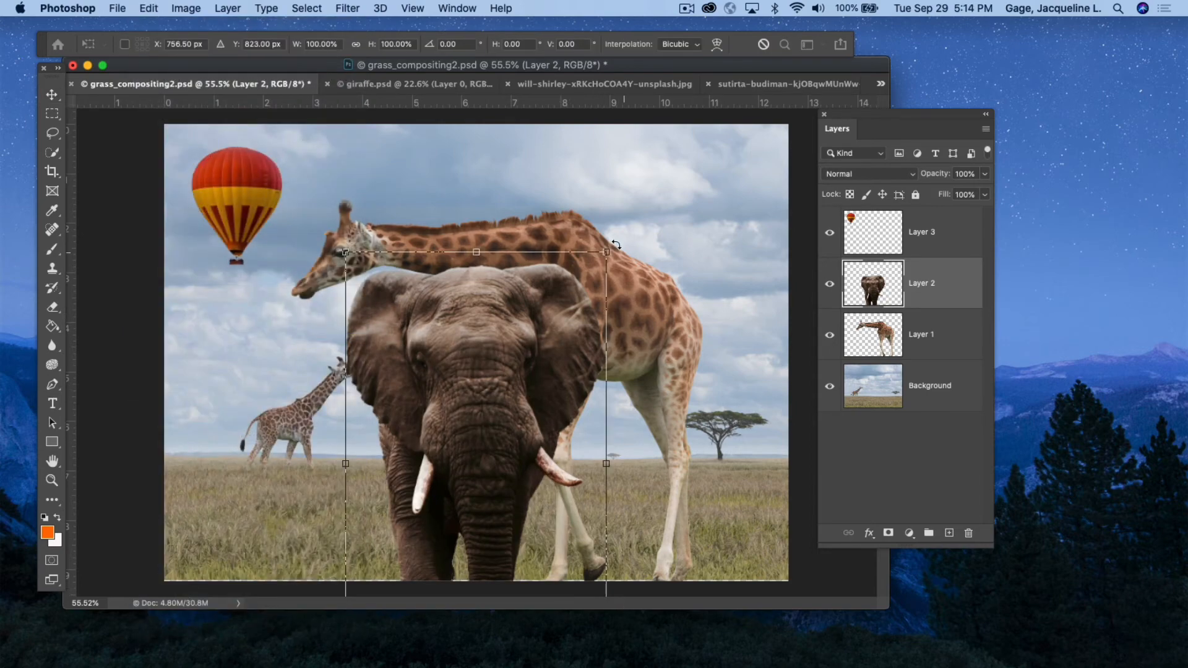
drag(609, 253, 456, 372)
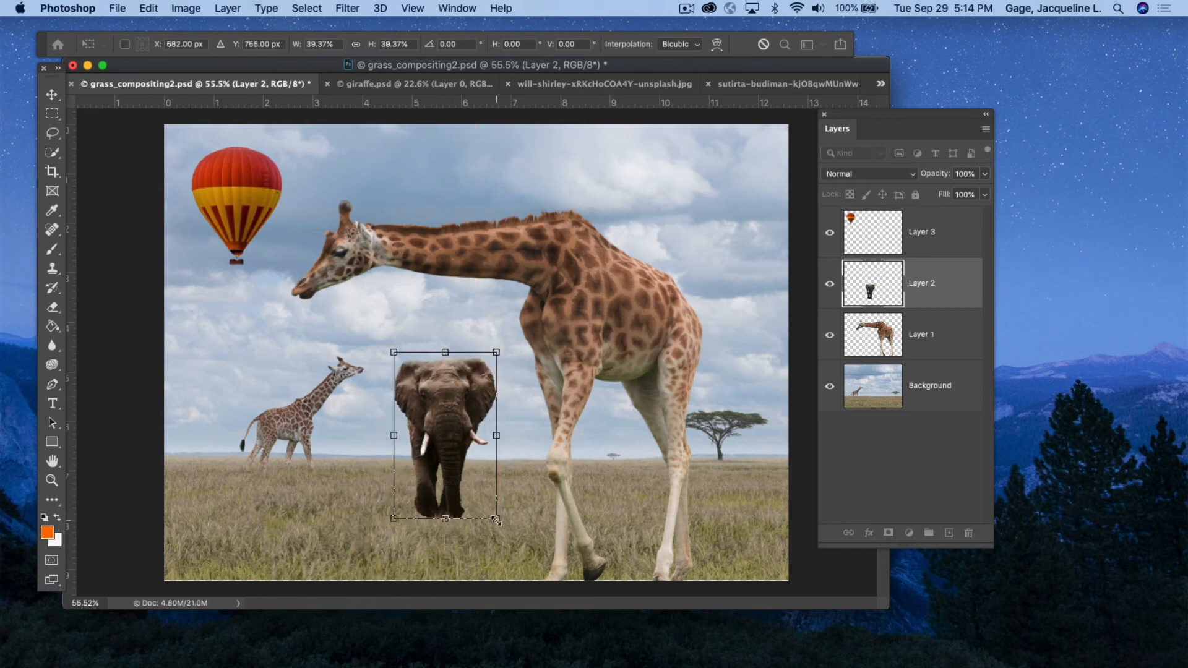
drag(495, 519, 451, 443)
drag(426, 382, 479, 405)
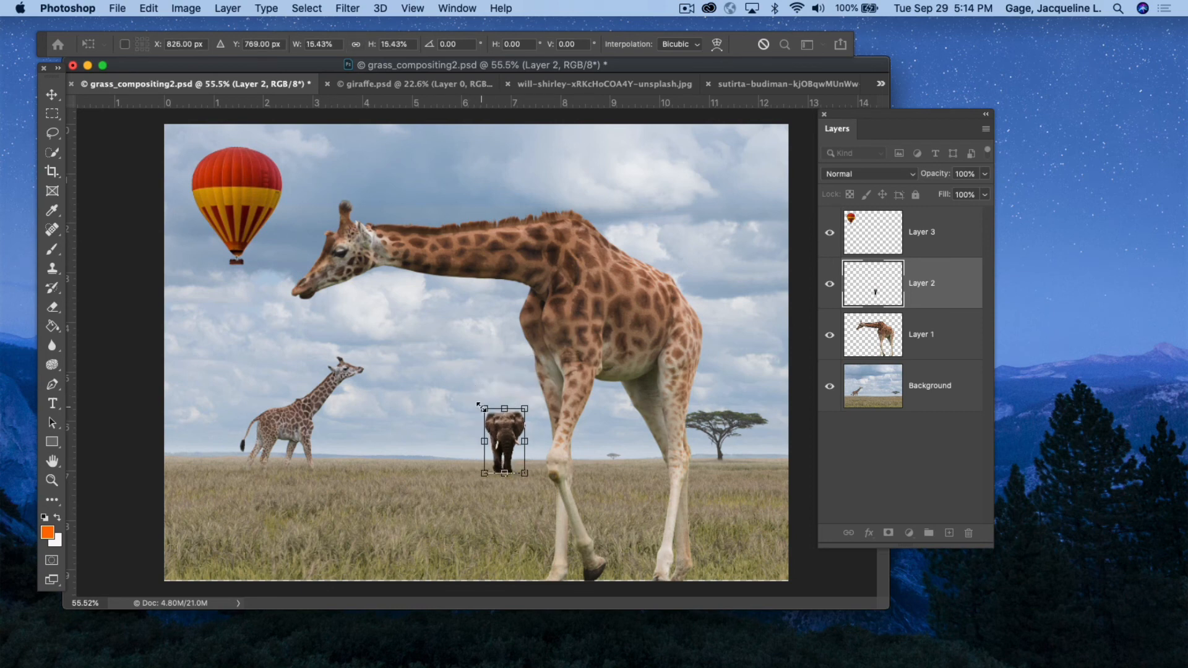
key(Return)
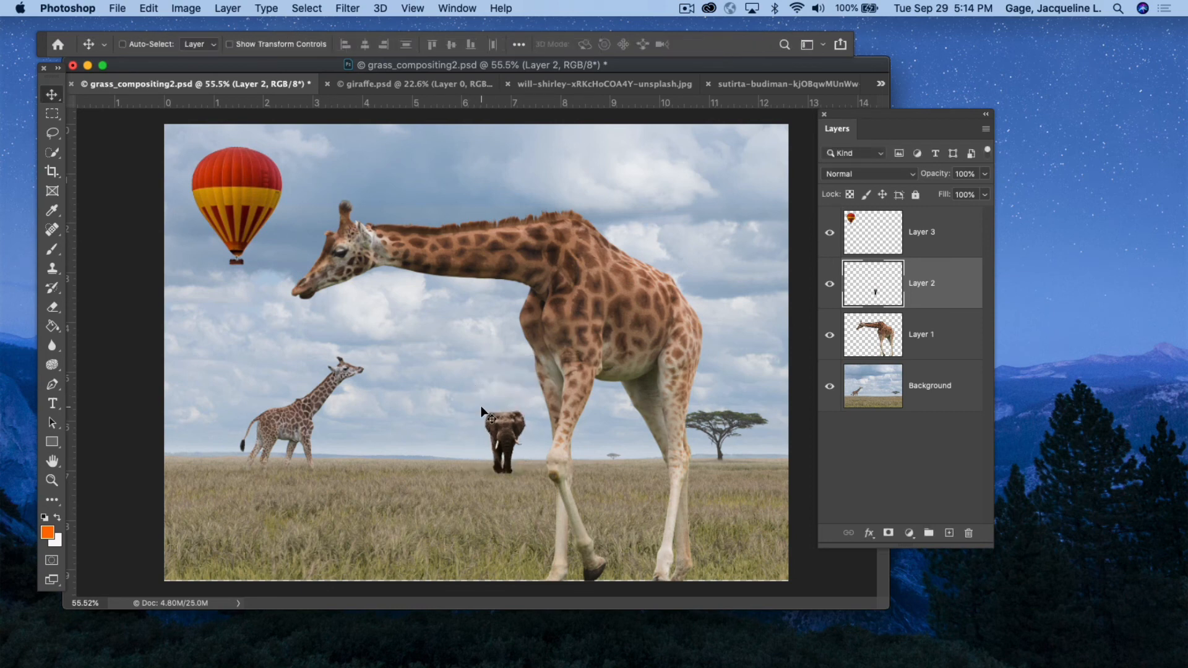
Move the large giraffe on Layer 1 slightly down and right, and shift the balloon on Layer 3 slightly right towards the giraffe's head
click(943, 327)
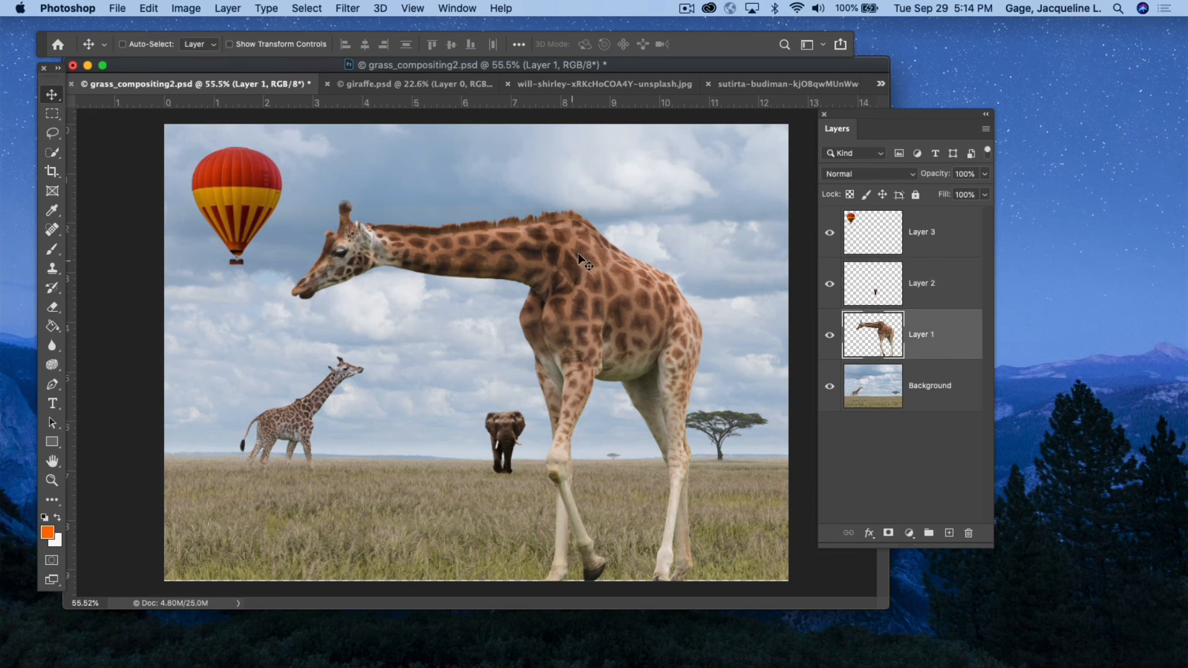
drag(621, 284, 656, 312)
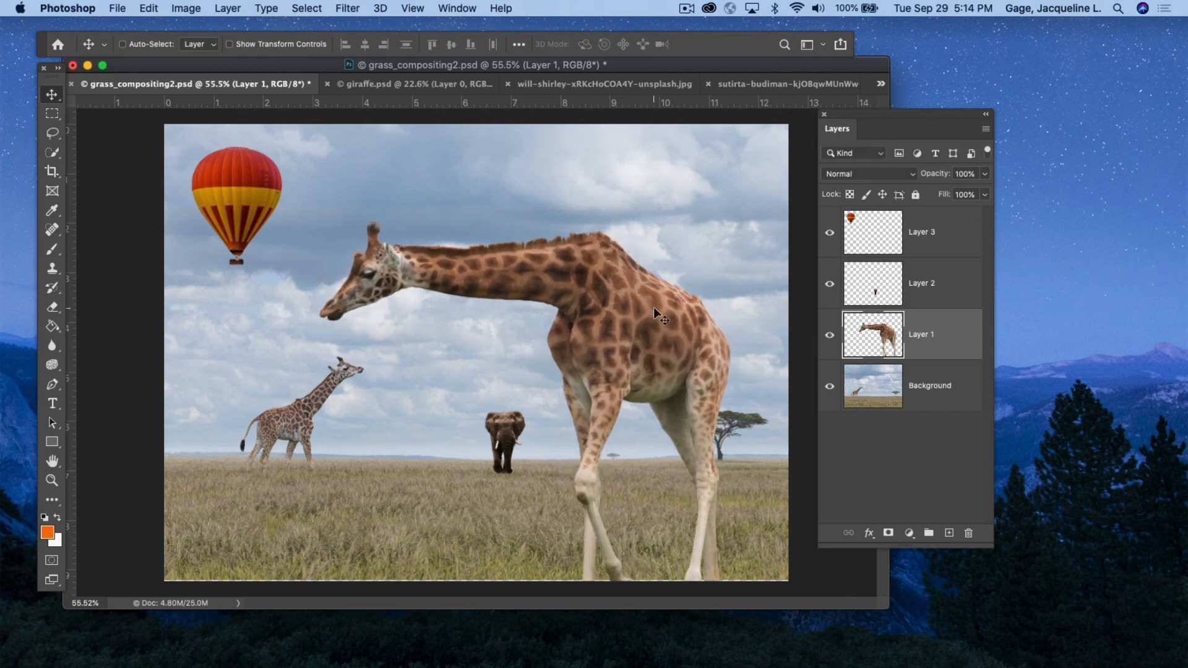
click(960, 248)
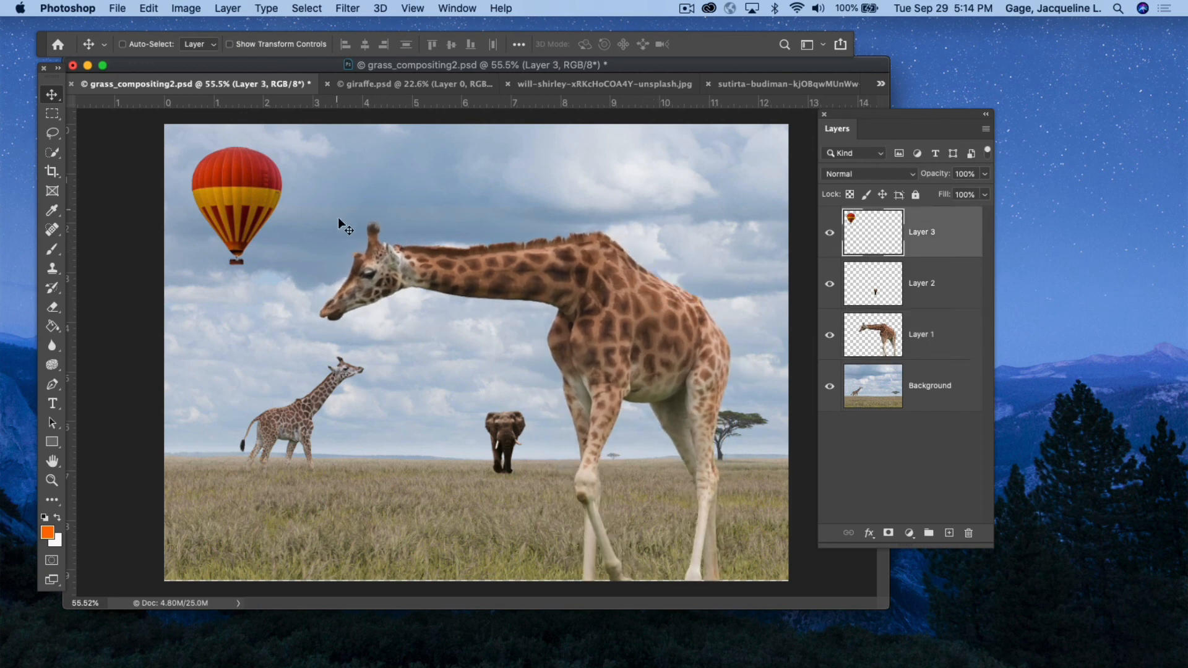
drag(237, 199, 271, 199)
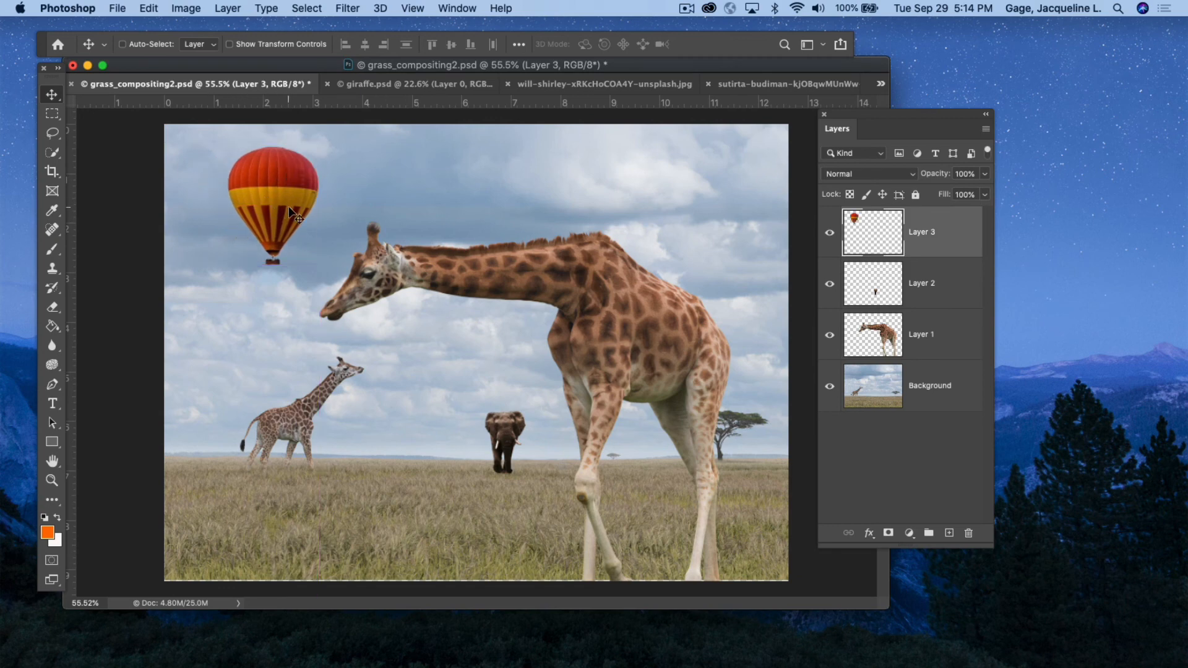